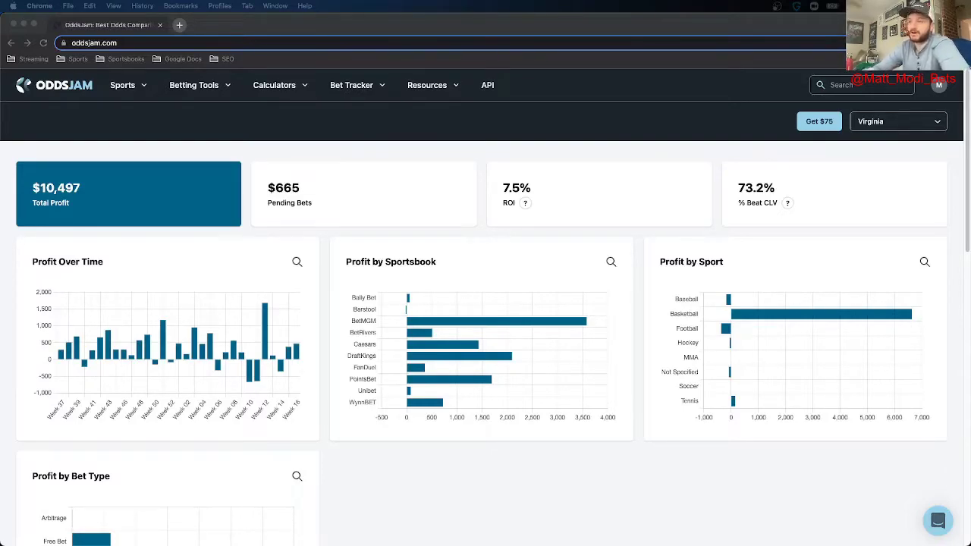
left_click(364, 190)
left_click(306, 89)
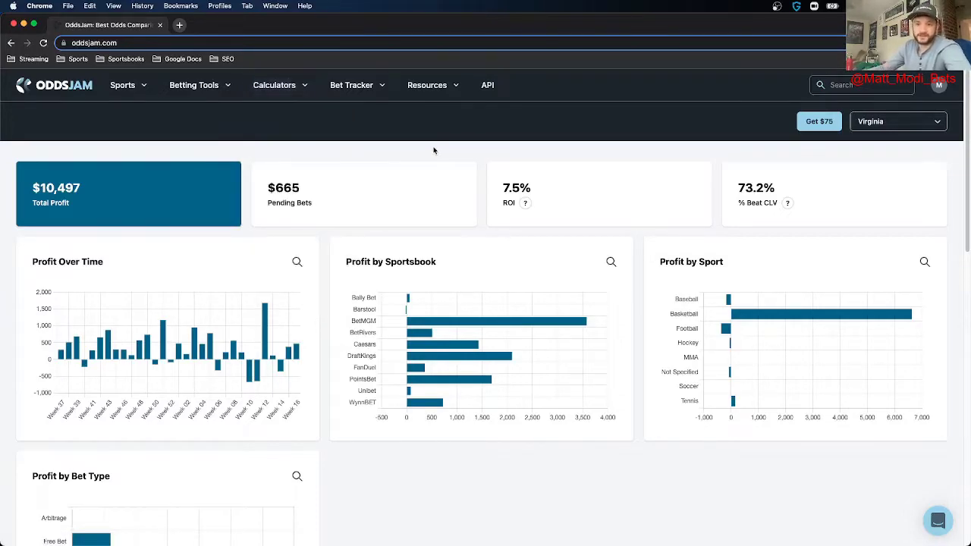
mouse_move(345, 90)
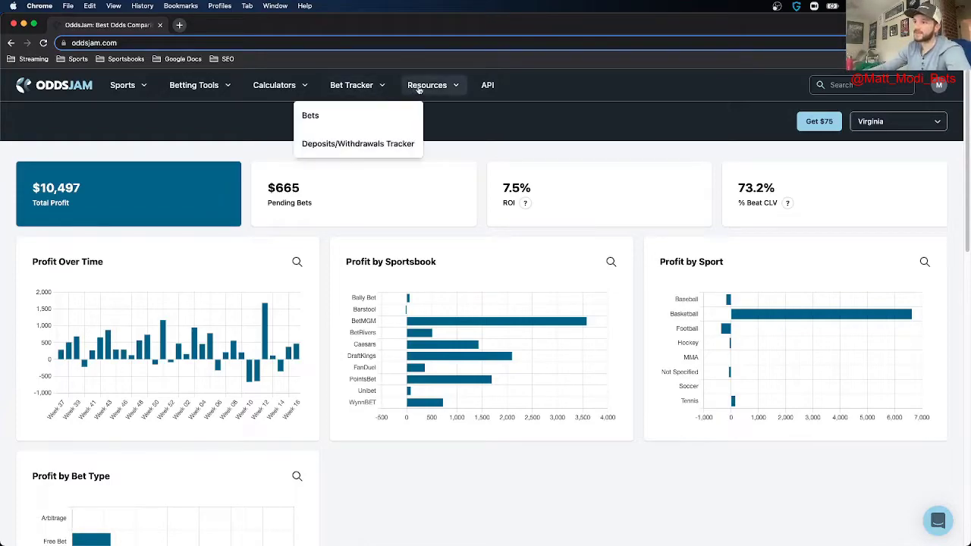
Open the Betting Education resource in a separate tab and look over its title and article list
mouse_move(419, 90)
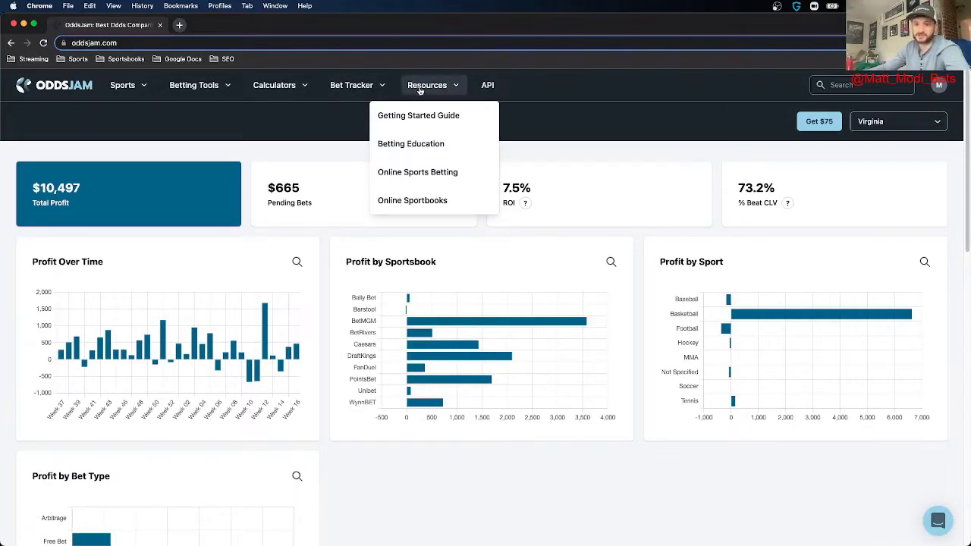
right_click(445, 143)
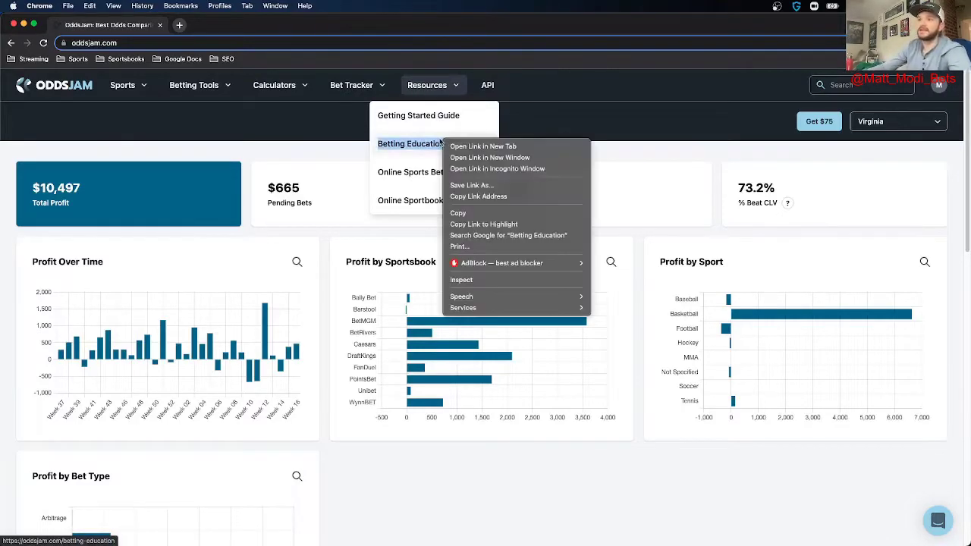
left_click(421, 141)
left_click(378, 150, "super")
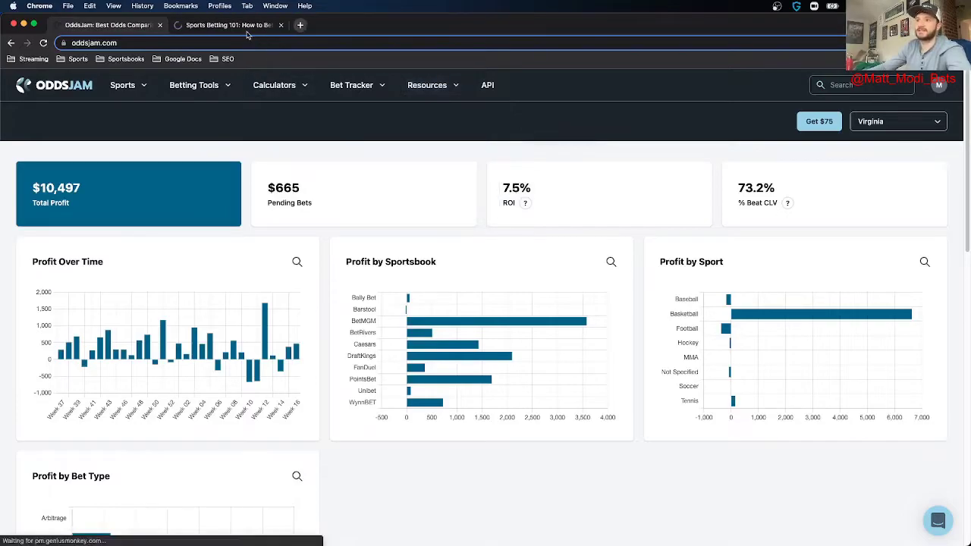
left_click(250, 25)
left_click_drag(372, 124, 155, 126)
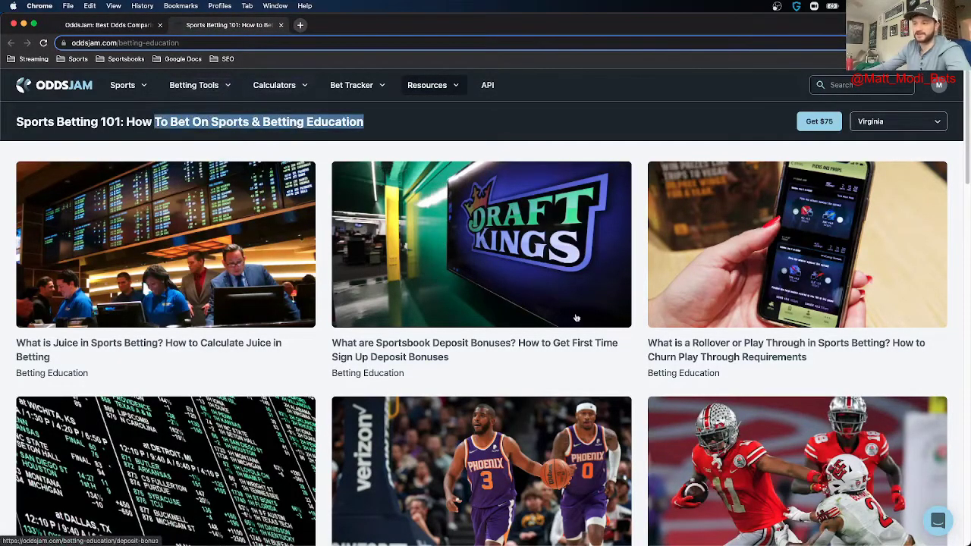
scroll(577, 318, "down", 2)
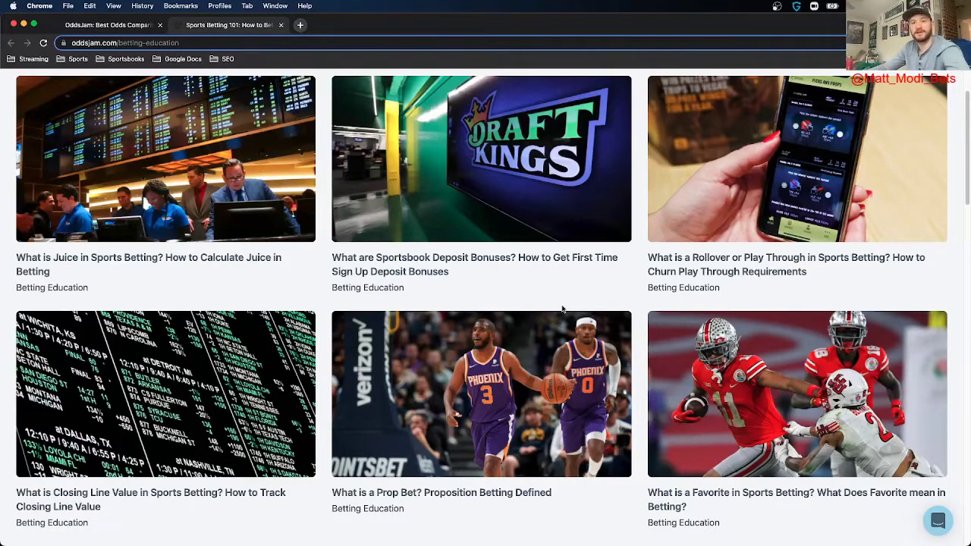
scroll(562, 307, "up", 1)
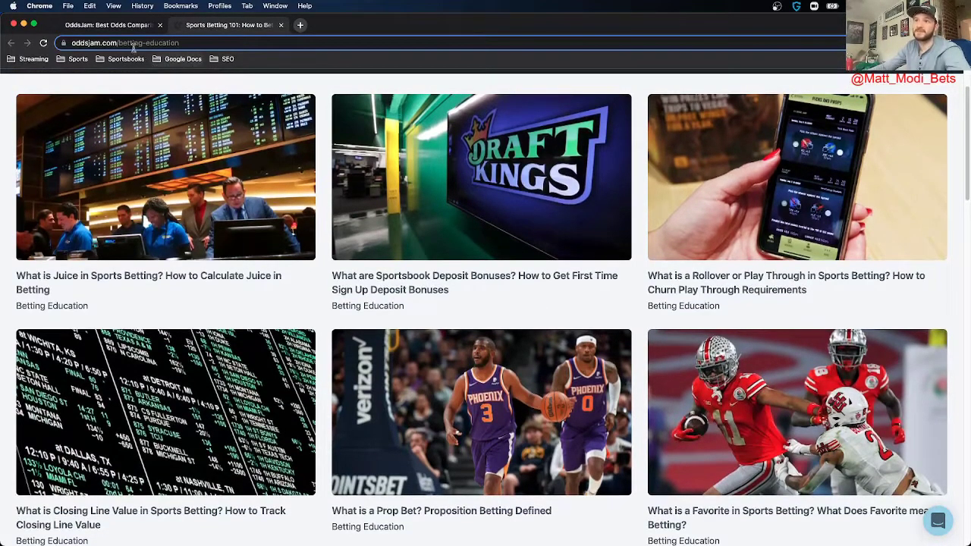
Return to the OddsJam profit dashboard and open the Expected Value Calculator
left_click(110, 25)
left_click(296, 85)
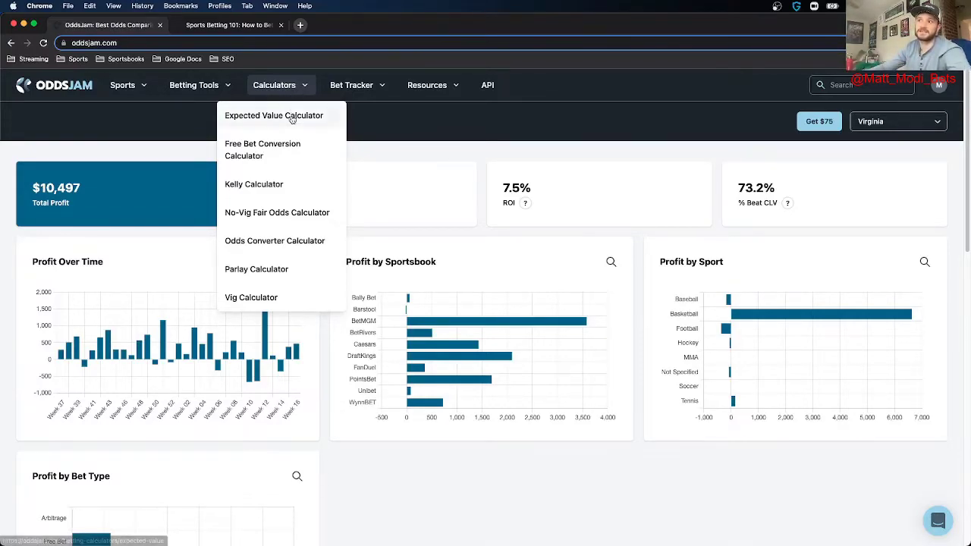
left_click(292, 119)
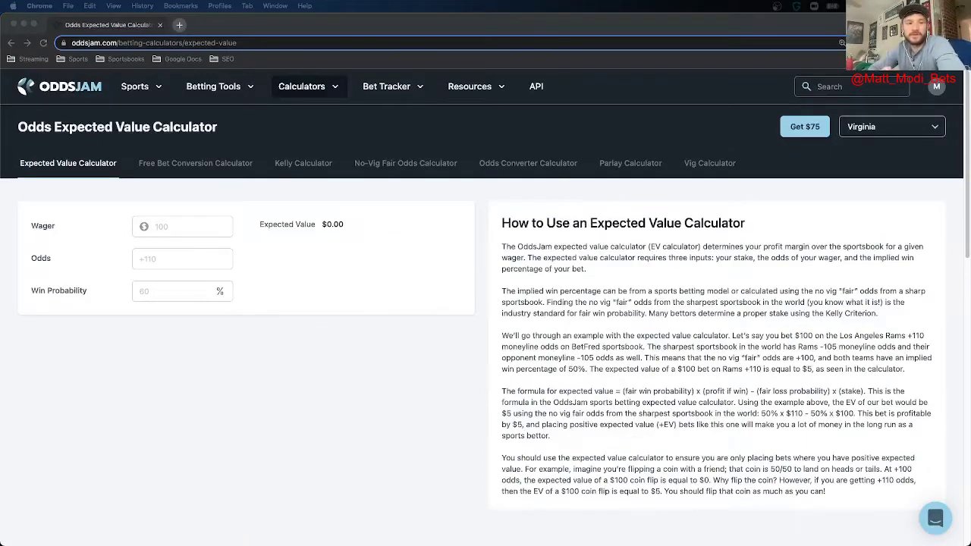
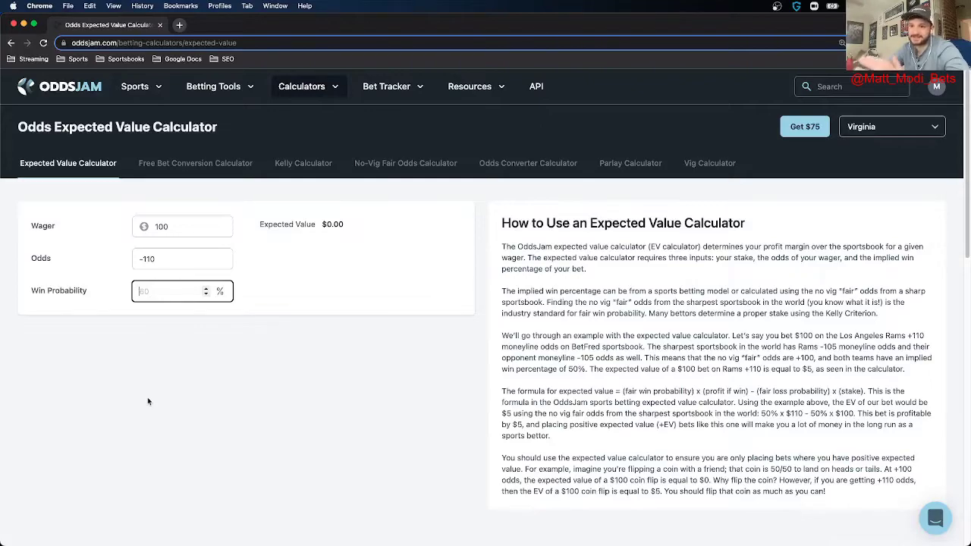
Set the win probability to 55% and highlight the expected value formula in the calculator's explanation
type("55")
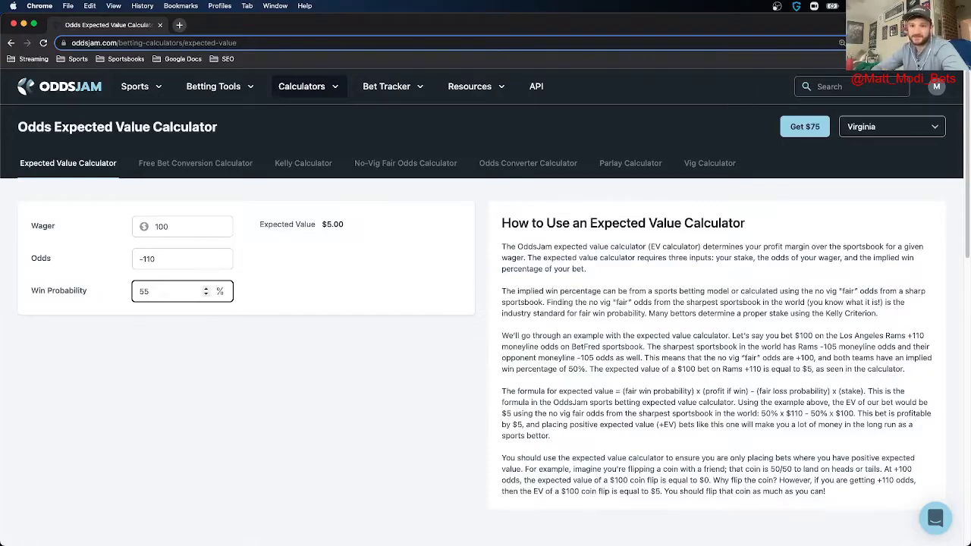
left_click(555, 385)
left_click_drag(559, 391, 864, 392)
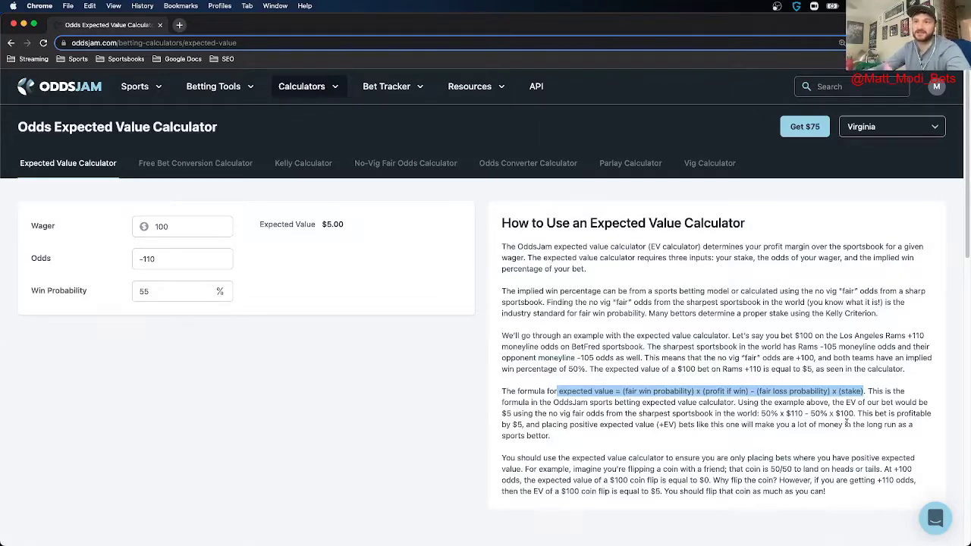
left_click(272, 348)
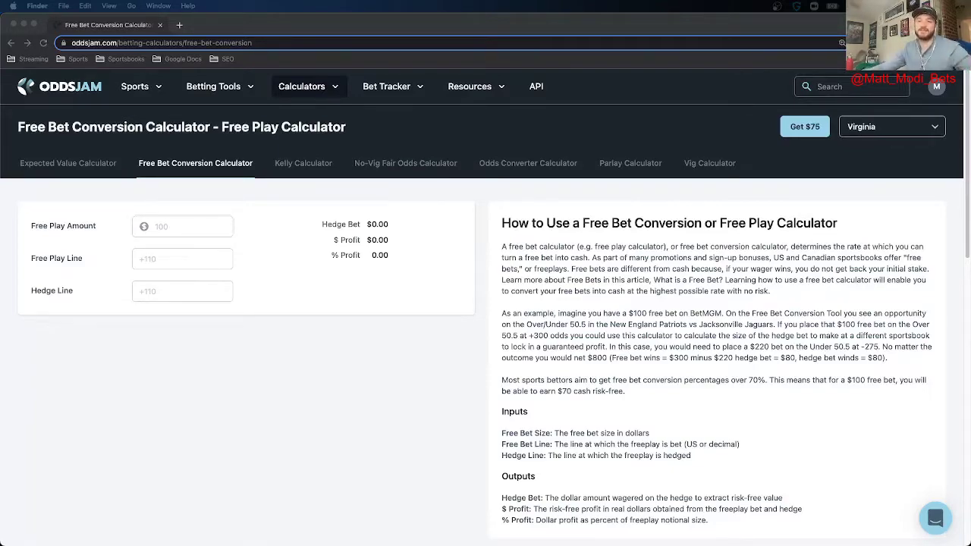
Fill in the Free Bet Conversion Calculator with free play amount 500, free play line +110 and hedge line +110
left_click(173, 227)
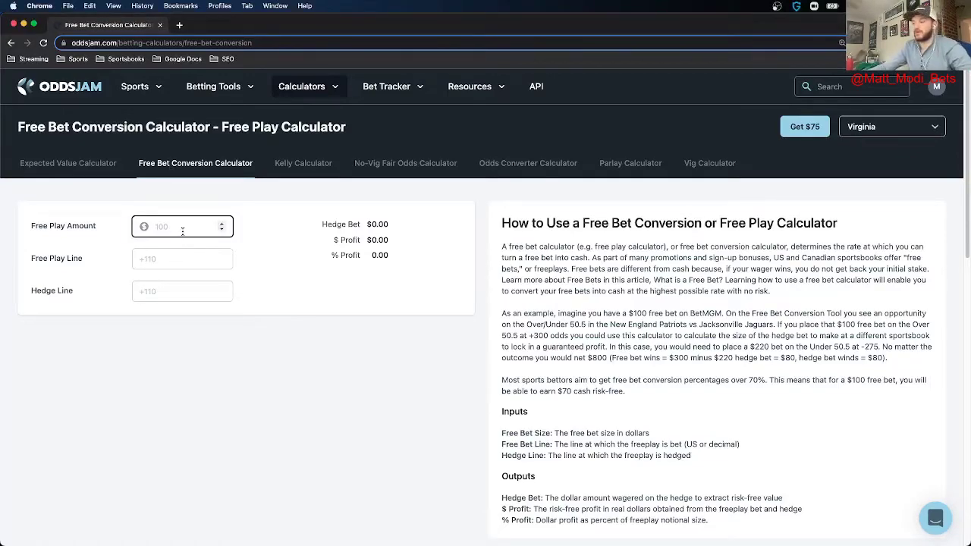
type("500")
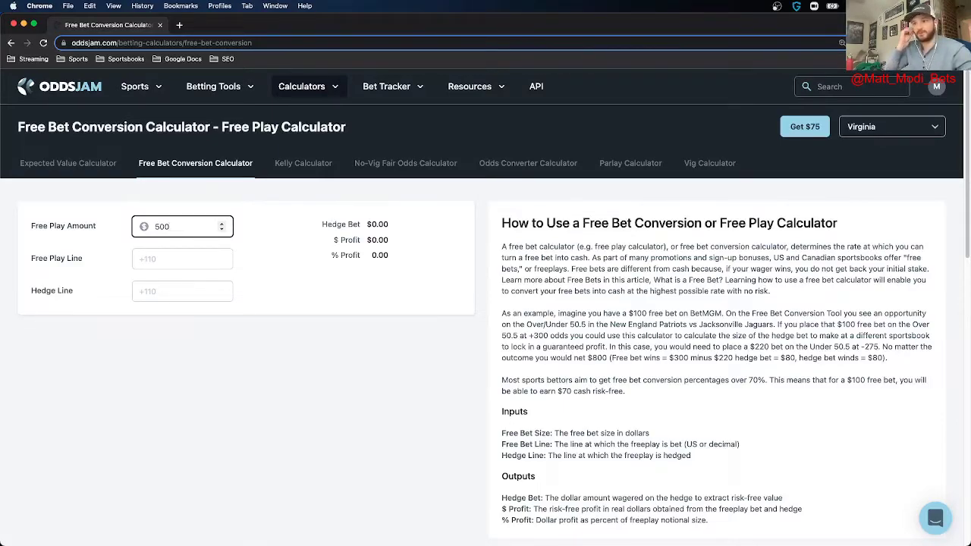
left_click(183, 259)
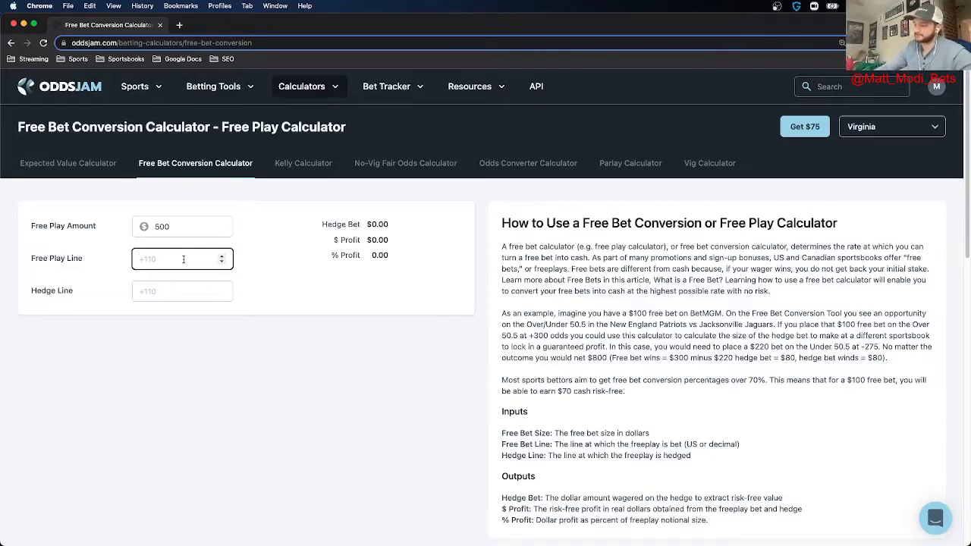
type("+110")
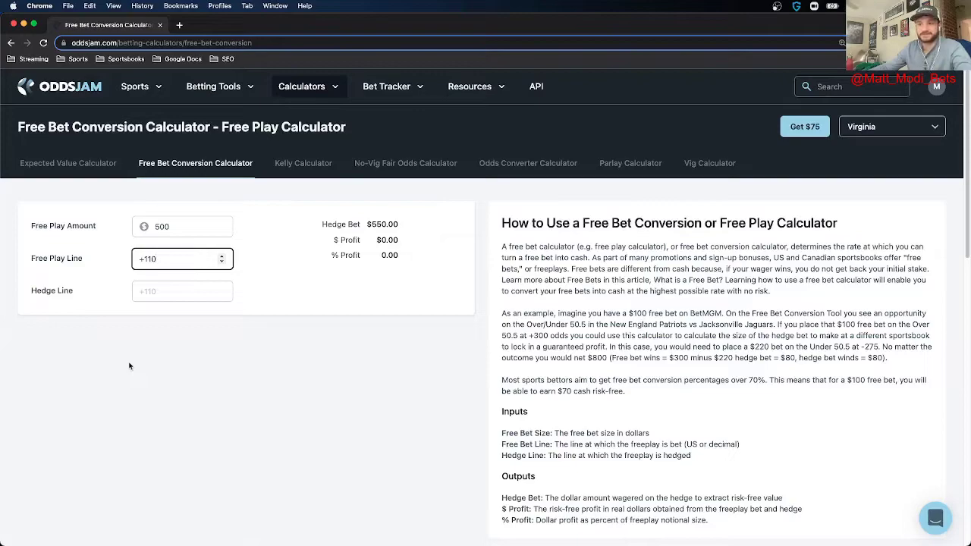
left_click(174, 292)
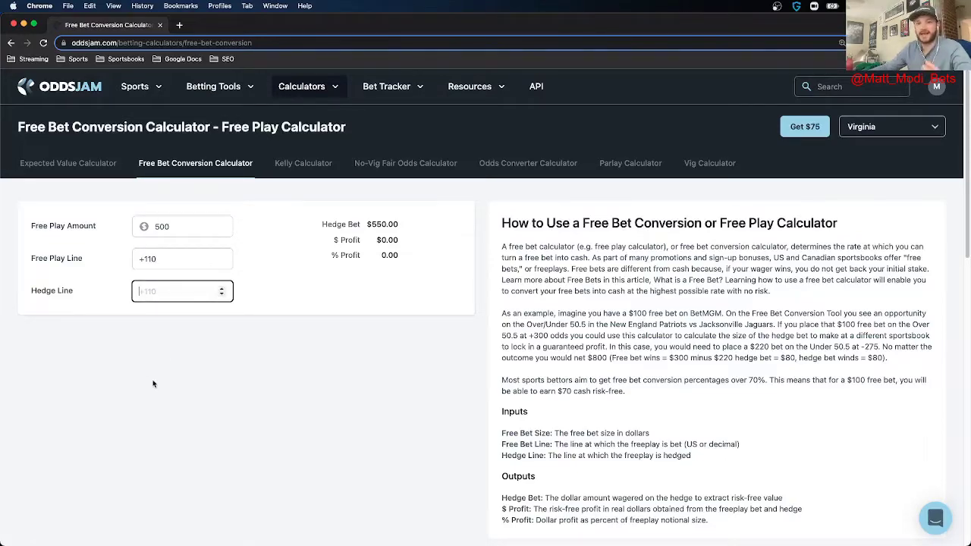
type("+12")
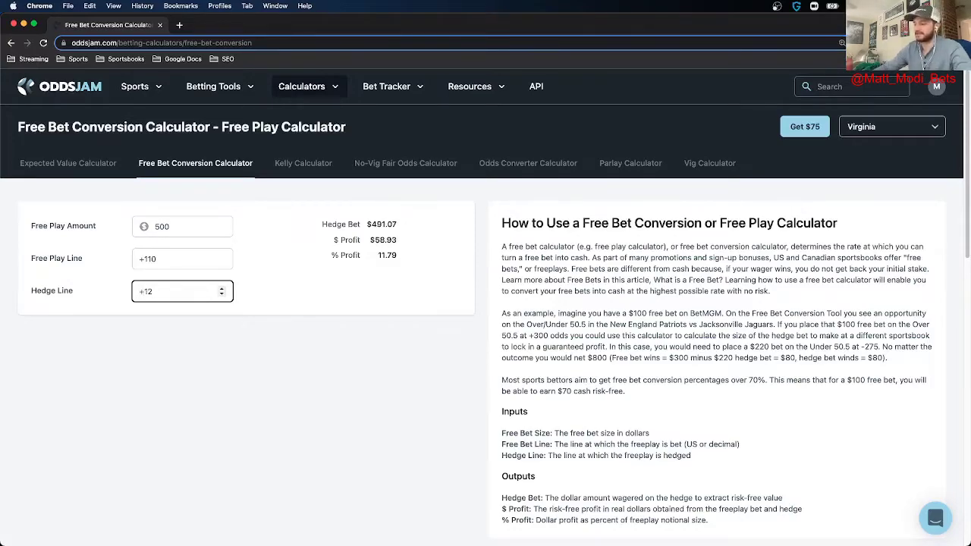
key("BackSpace")
type("10")
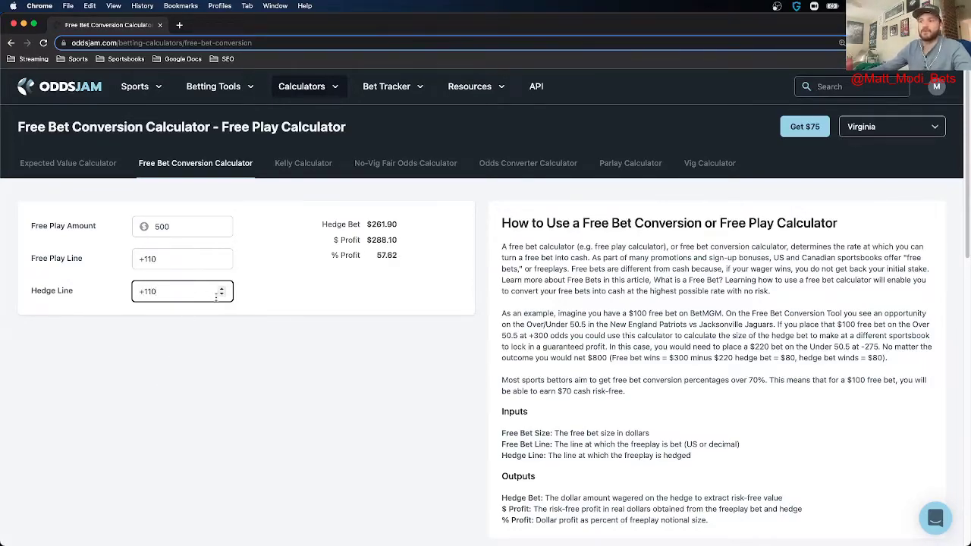
Examine the calculated Hedge Bet, $ Profit and % Profit values, highlighting each result in turn
left_click_drag(322, 223, 413, 258)
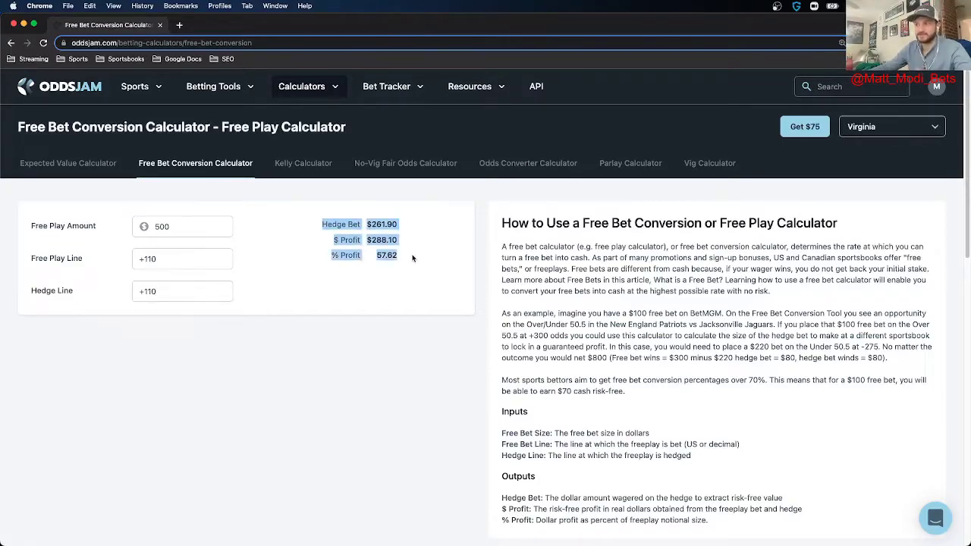
left_click_drag(412, 224, 320, 224)
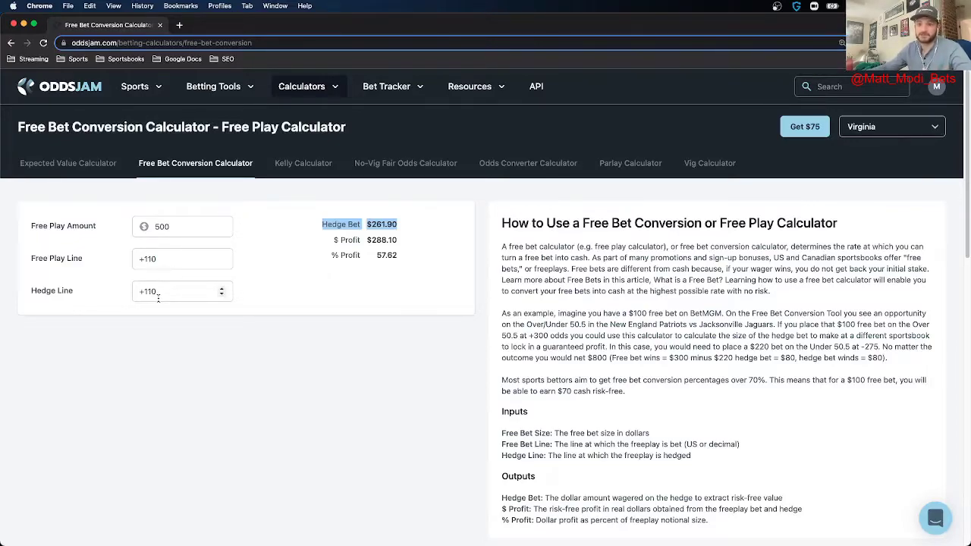
left_click(444, 259)
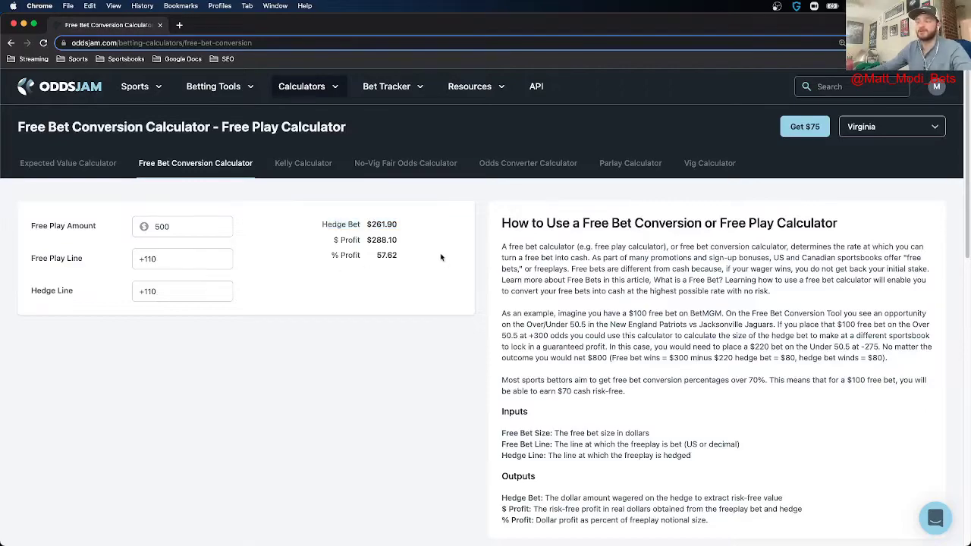
left_click_drag(405, 226, 371, 226)
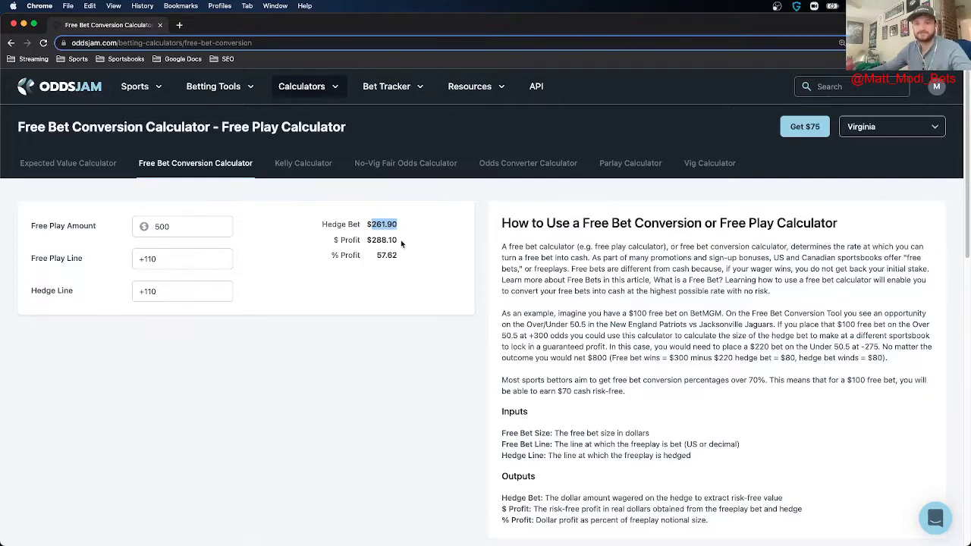
left_click_drag(402, 229, 365, 229)
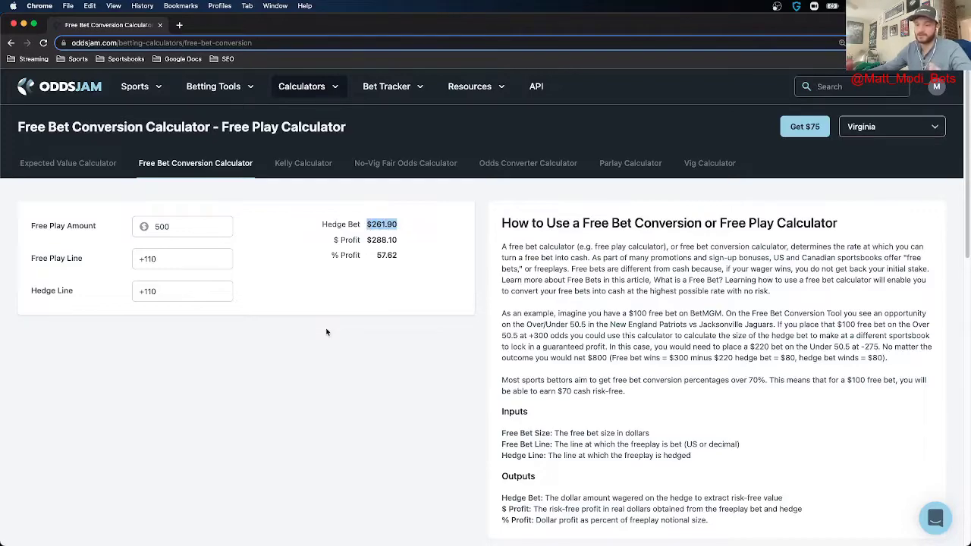
left_click(420, 237)
left_click_drag(414, 229, 367, 240)
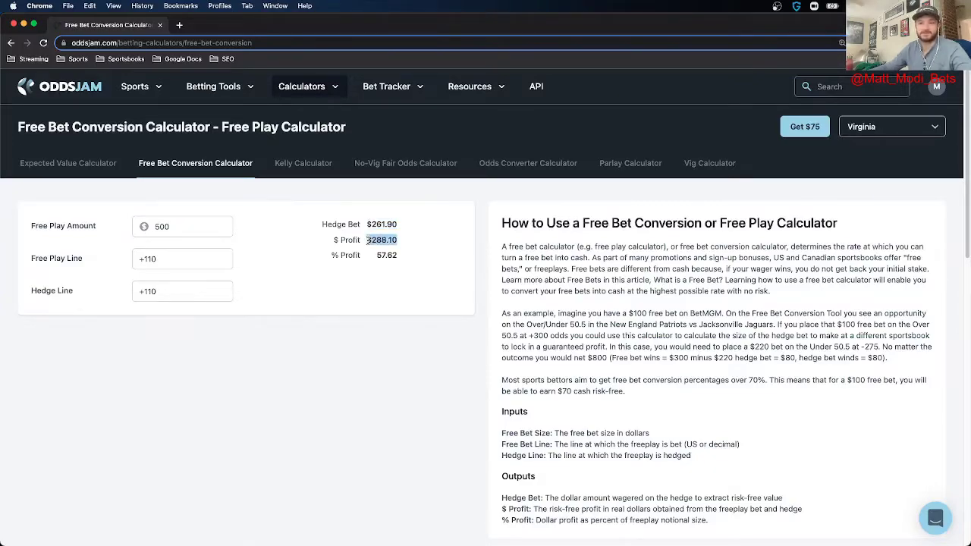
left_click_drag(400, 258, 375, 258)
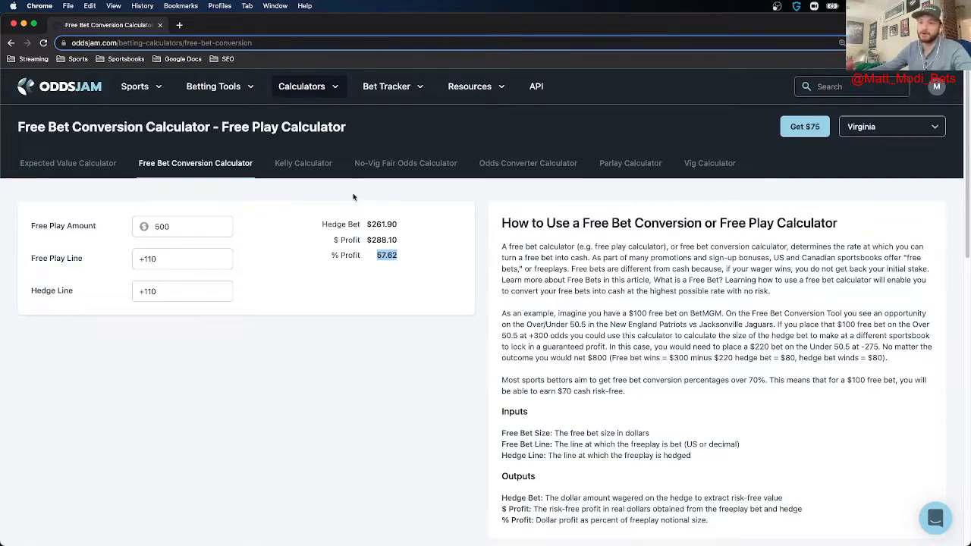
Review the entered free play amount, free play line and hedge line against the block of calculated results
left_click(189, 226)
left_click_drag(181, 226, 144, 226)
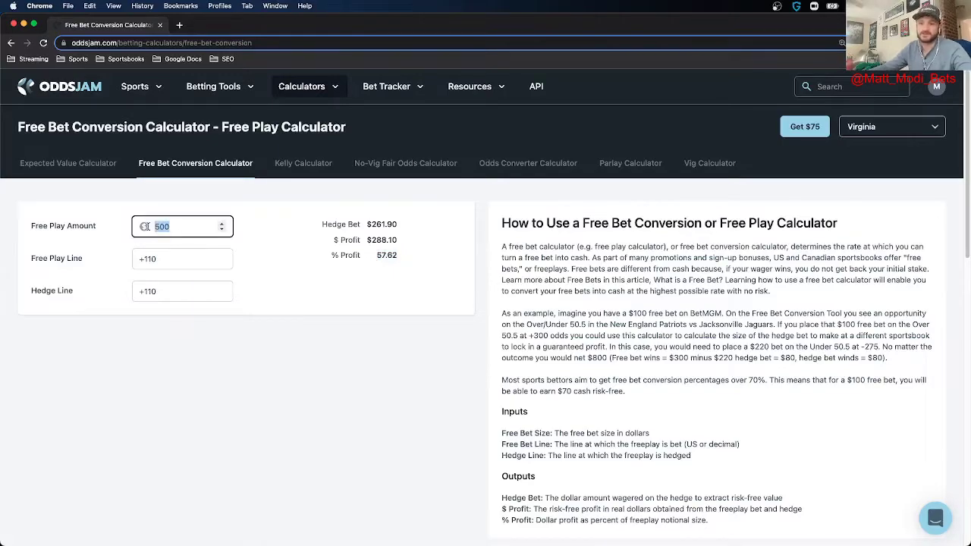
left_click_drag(170, 259, 128, 265)
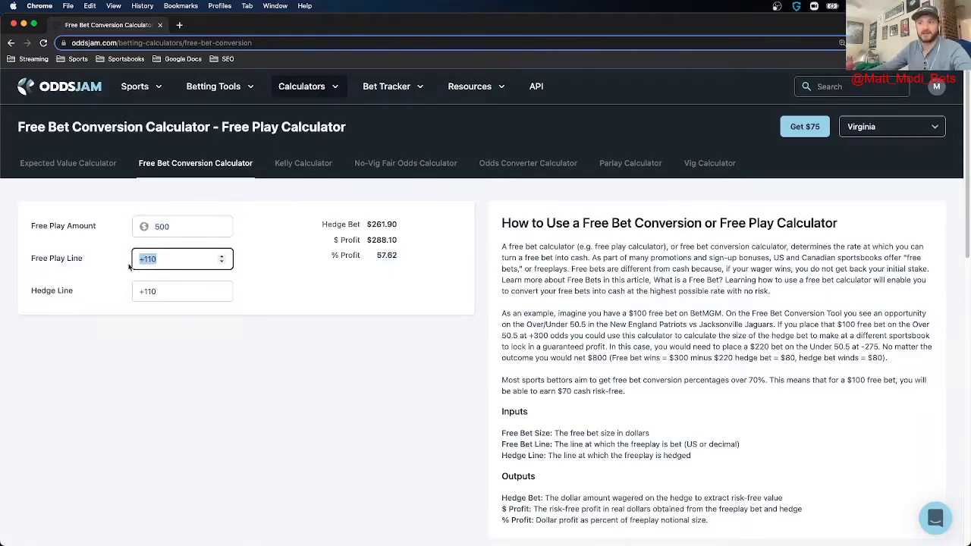
left_click_drag(174, 293, 139, 292)
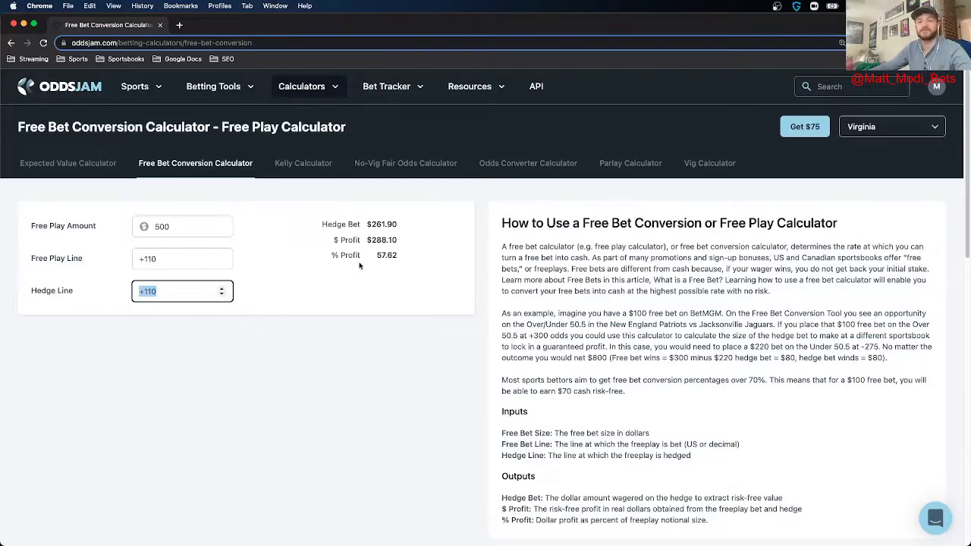
left_click_drag(319, 223, 397, 258)
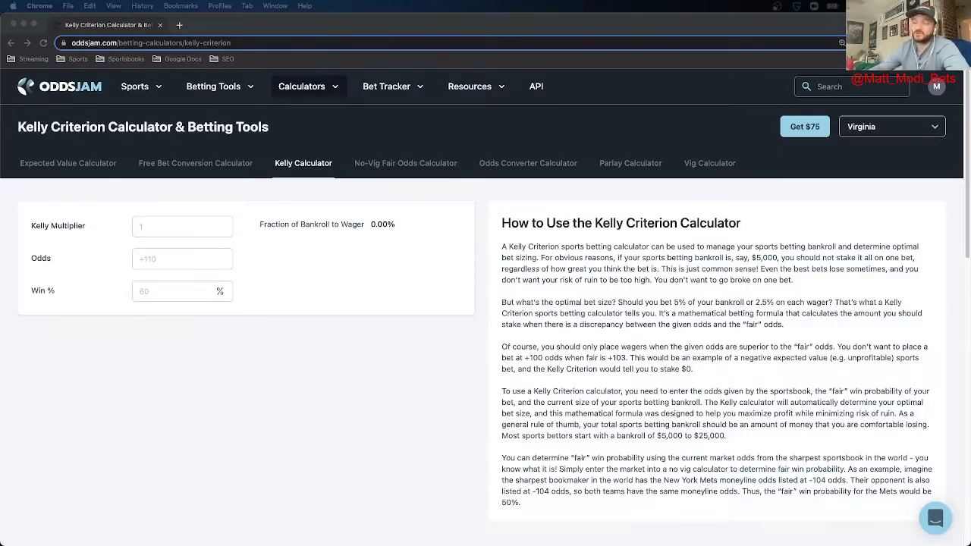
Examine the Kelly calculator's Fraction of Bankroll to Wager output and its Odds and Win % inputs, highlighting each label
left_click(315, 252)
left_click_drag(258, 226, 364, 226)
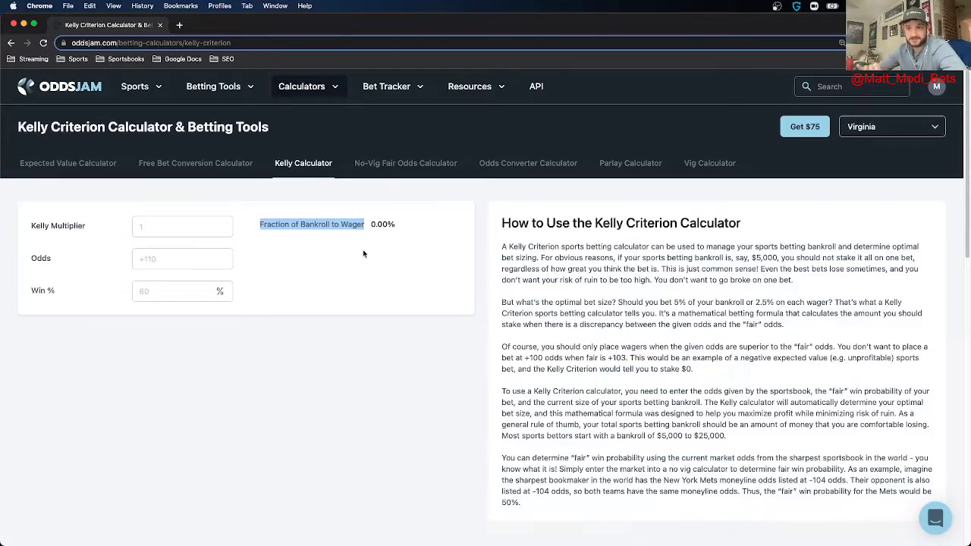
left_click(164, 228)
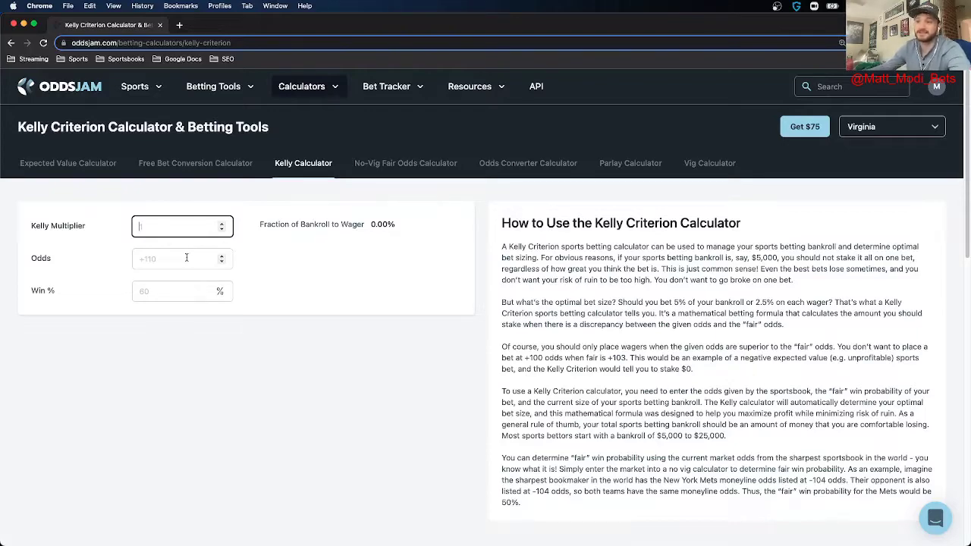
left_click_drag(51, 258, 31, 259)
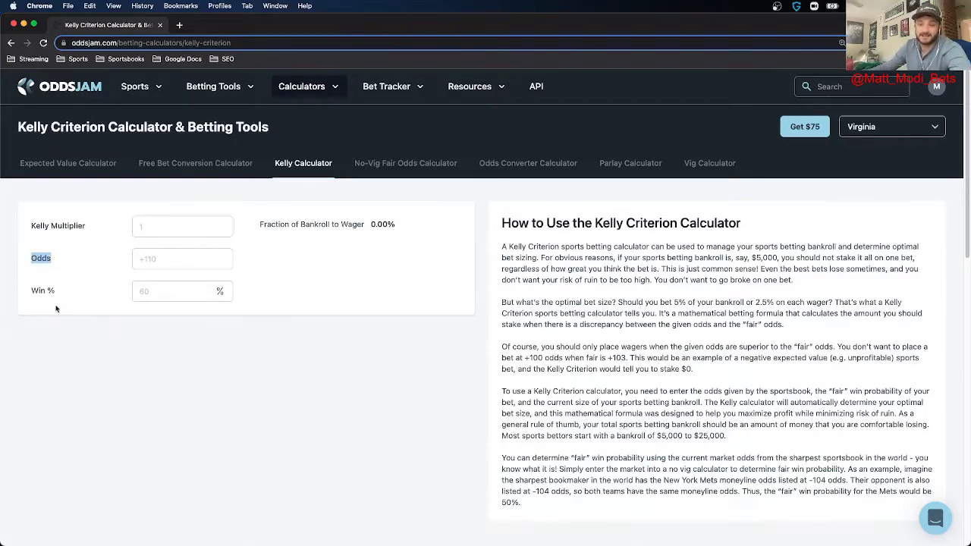
left_click_drag(68, 300, 28, 298)
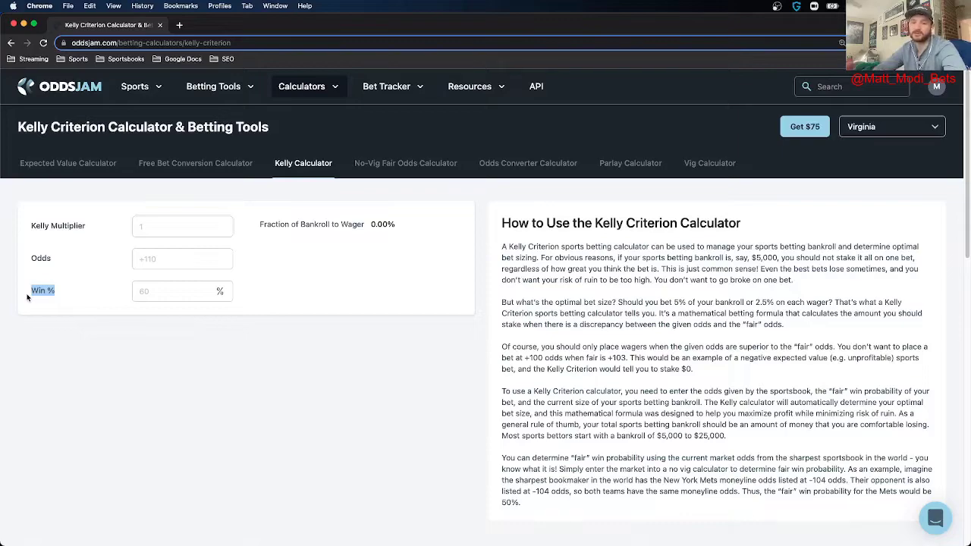
left_click(67, 273)
left_click_drag(45, 260, 33, 256)
left_click_drag(65, 290, 30, 290)
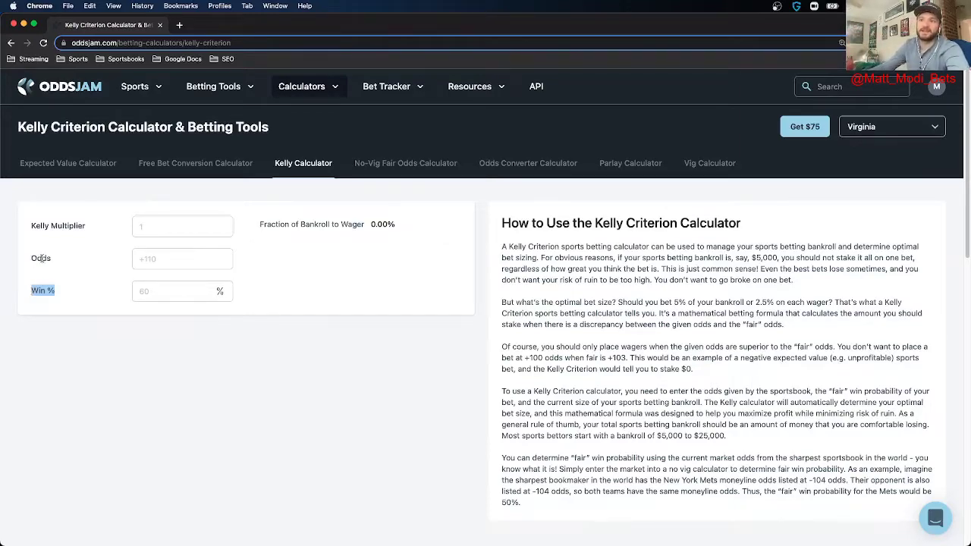
Highlight the Kelly Multiplier label and set the multiplier to .33
left_click_drag(88, 227, 29, 226)
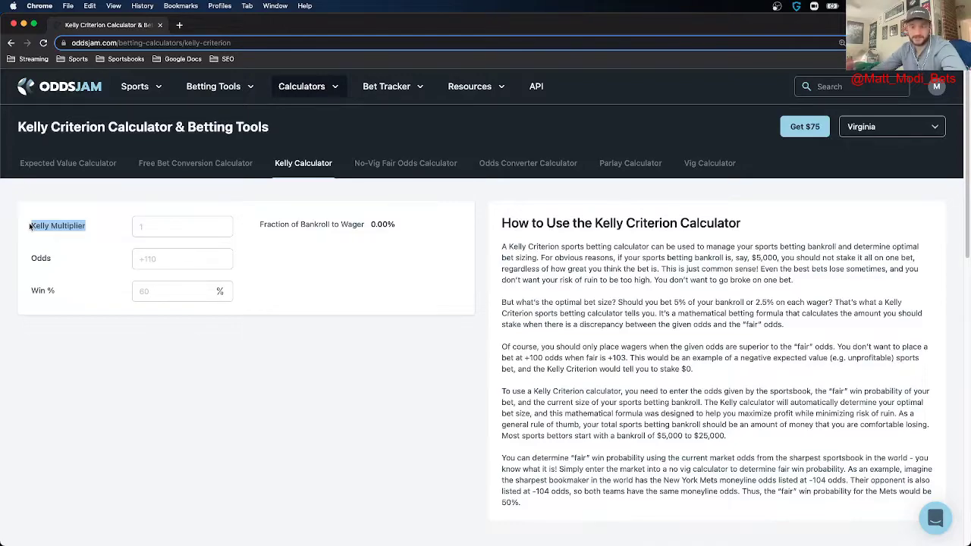
left_click(158, 225)
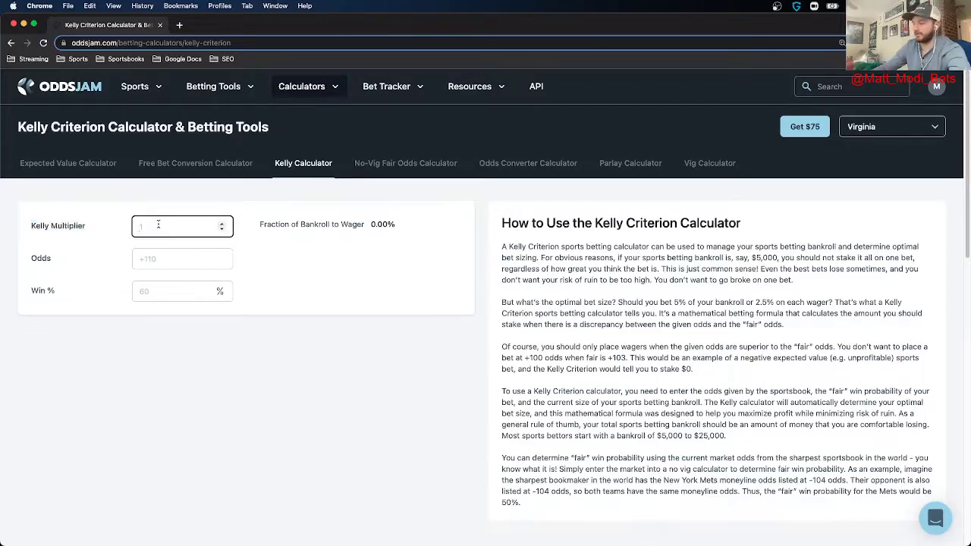
type(".33")
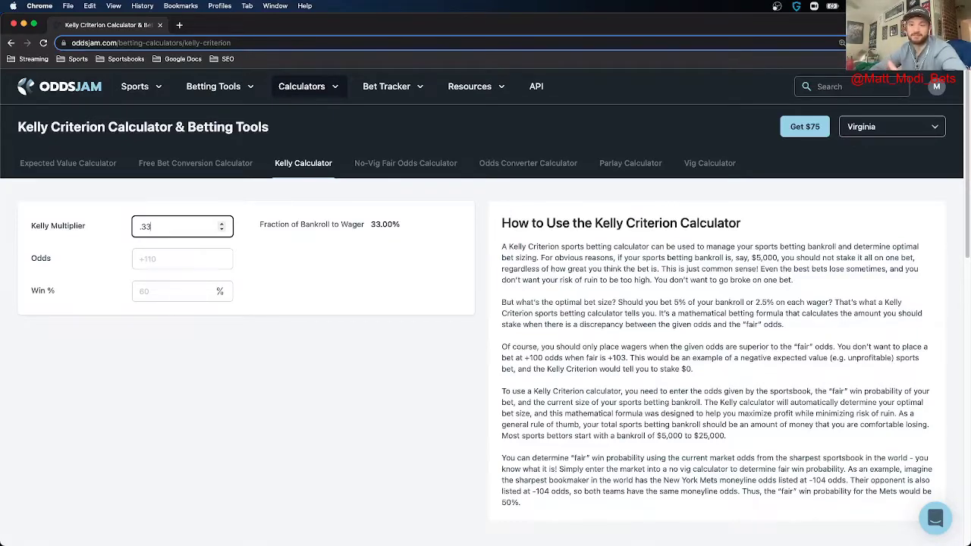
View the built-in Kelly calculator for the PJ Tucker Over 13.5 Positive EV bet, highlight its recommended bankroll fraction, and return to the main Kelly calculator
left_click(201, 90)
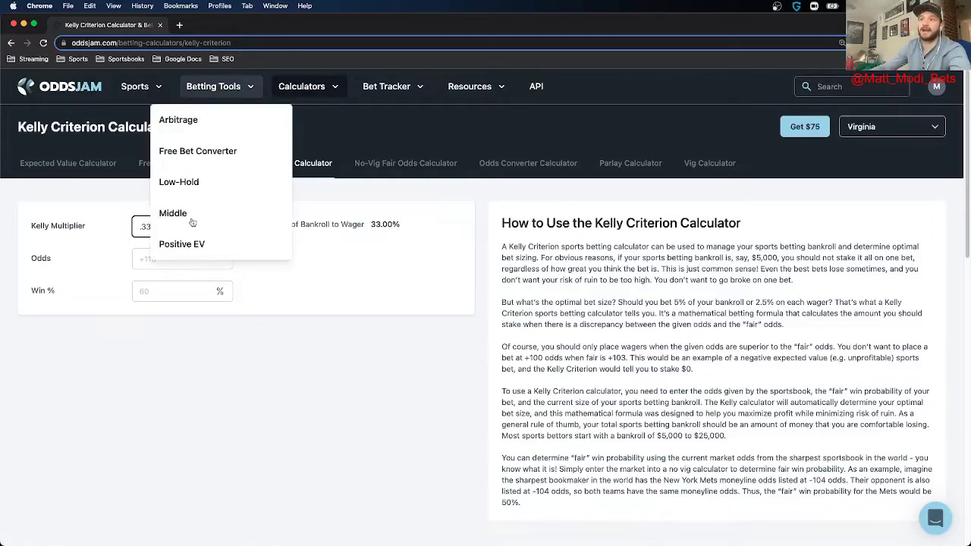
left_click(182, 244)
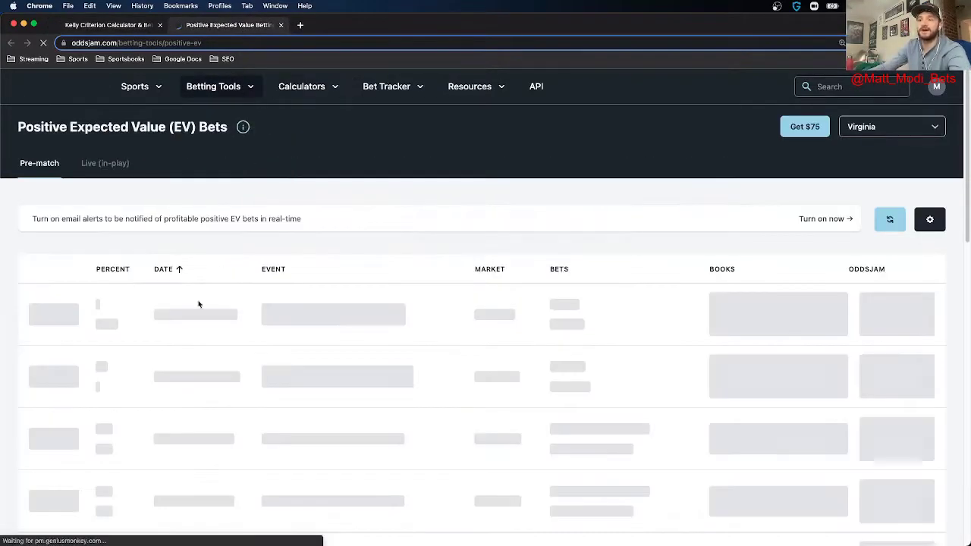
left_click(40, 440)
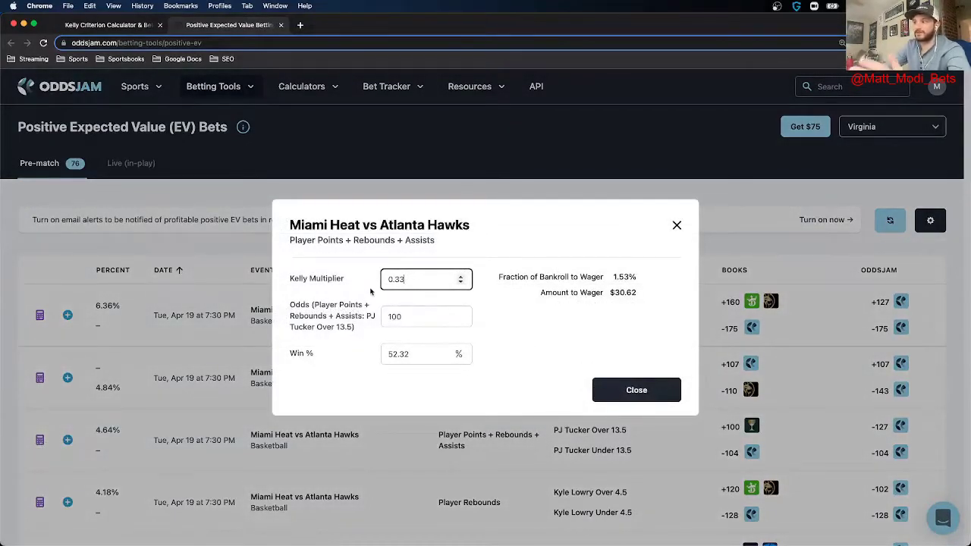
left_click_drag(669, 278, 518, 280)
left_click(614, 385)
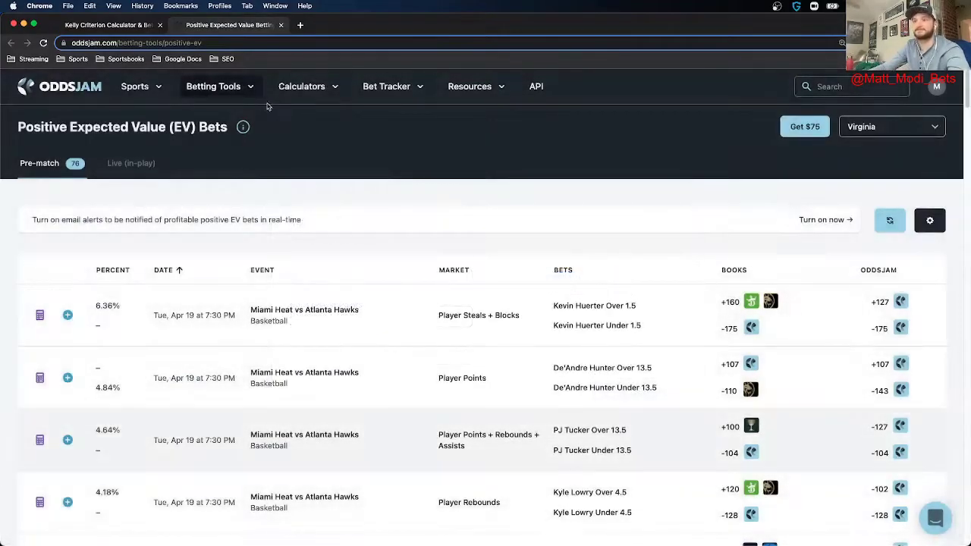
left_click(120, 29)
left_click(281, 25)
Open the Caesars sportsbook's basketball schedule in a new browser tab to look up example odds for the Kelly calculator
left_click(189, 259)
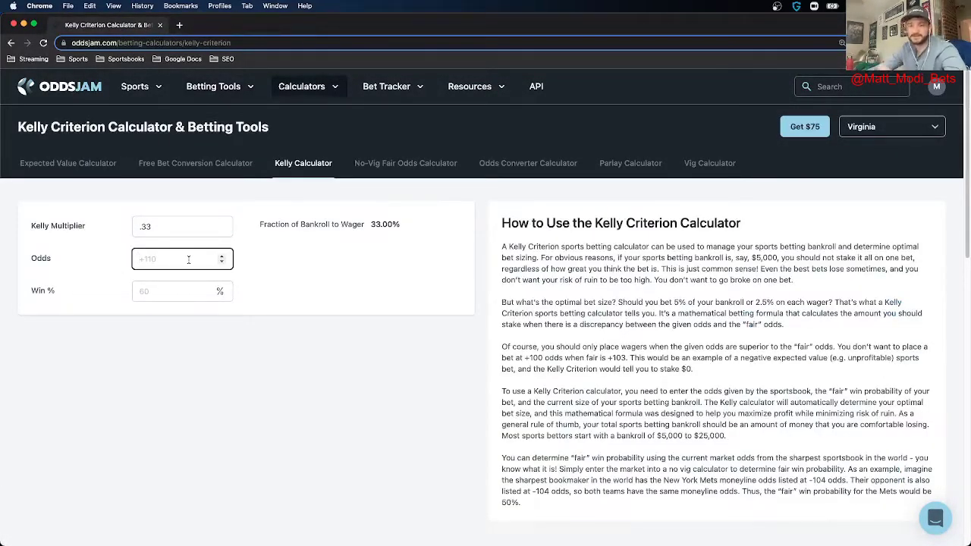
left_click(178, 26)
type("canva.com")
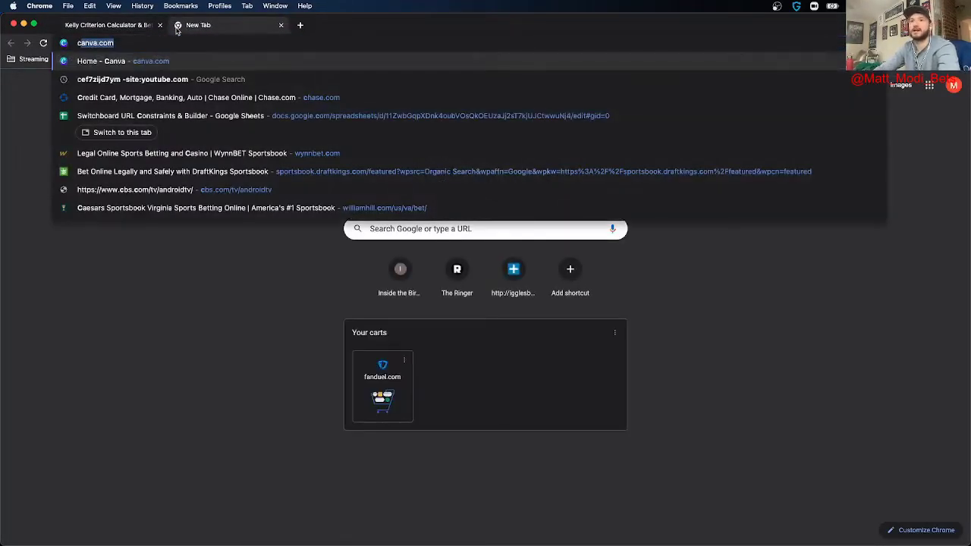
left_click(188, 225)
left_click(126, 60)
left_click(129, 79)
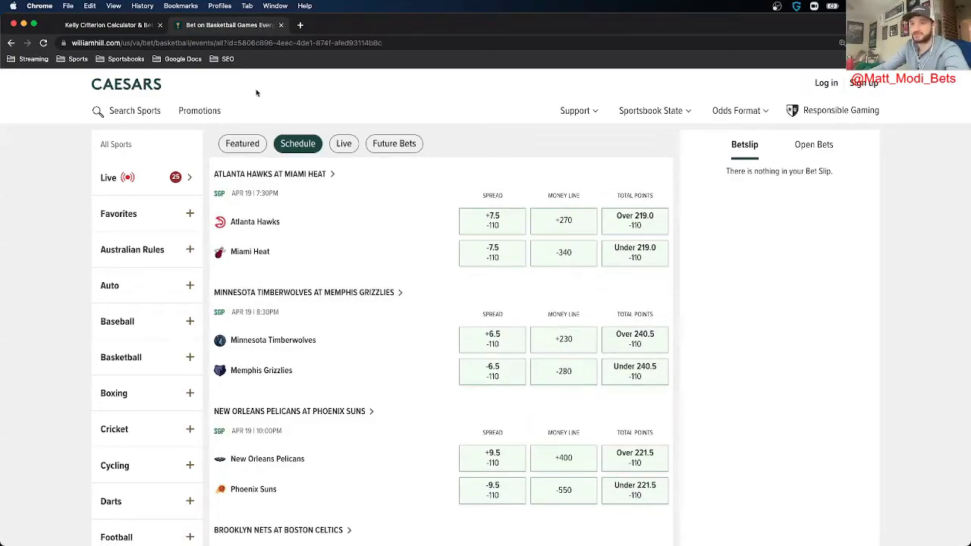
Return to the Kelly calculator and set the odds to -110 and the win percentage to 60%
left_click(130, 26)
type("-110")
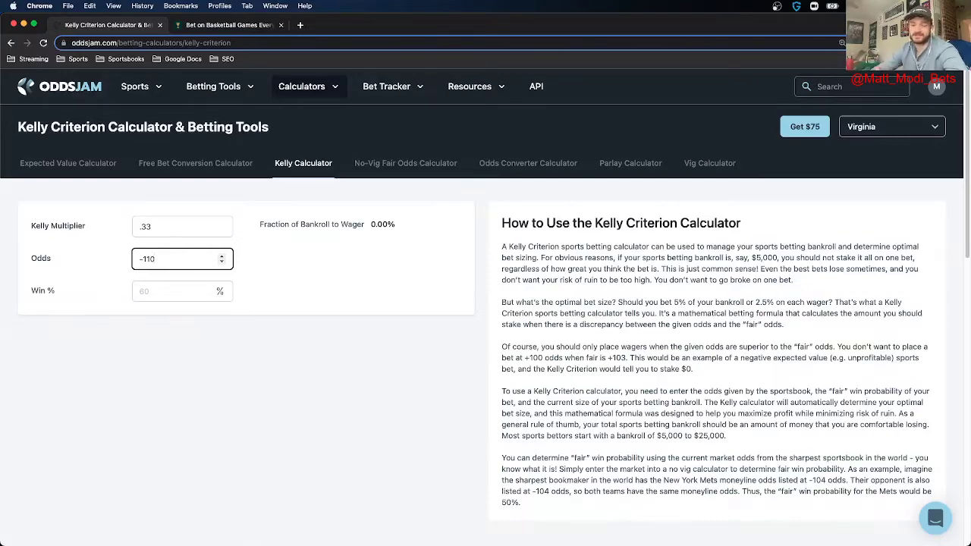
left_click(165, 292)
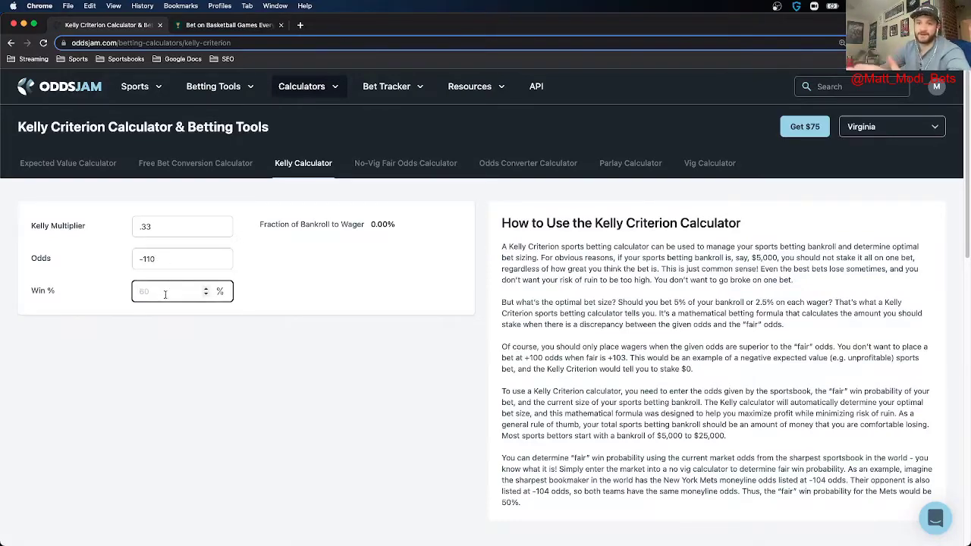
type("60")
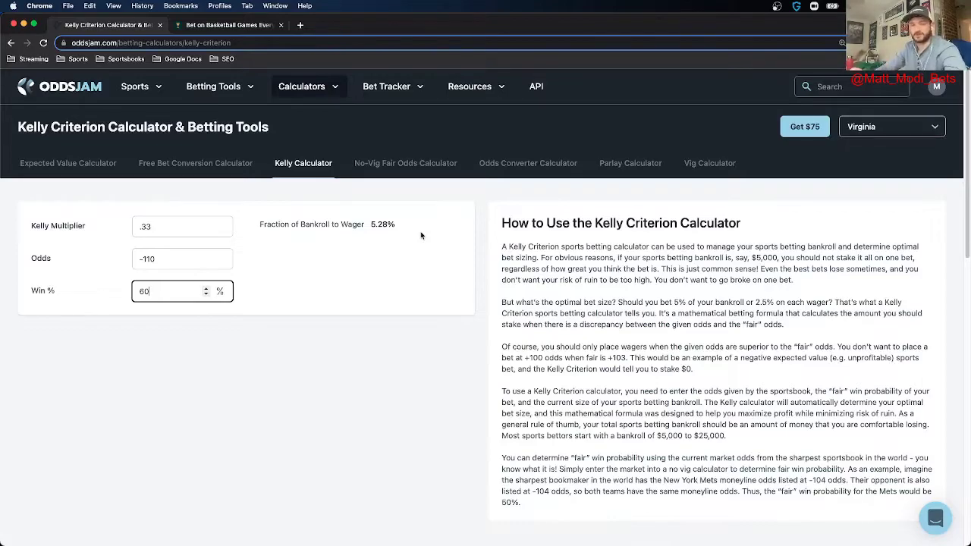
Look up D'Angelo Russell's Over 3.5 total rebounds odds in the player props for Minnesota Timberwolves at Memphis Grizzlies on Caesars
left_click(247, 27)
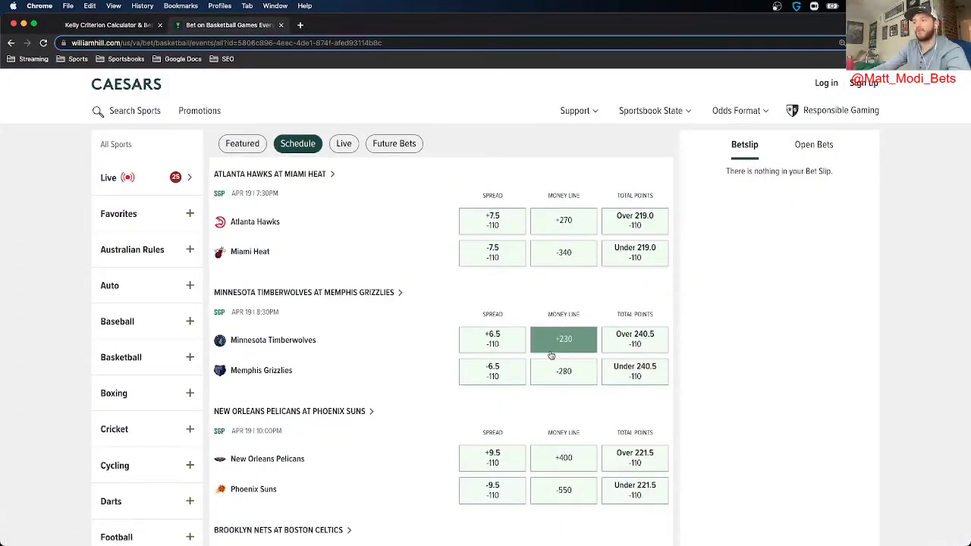
left_click(397, 294)
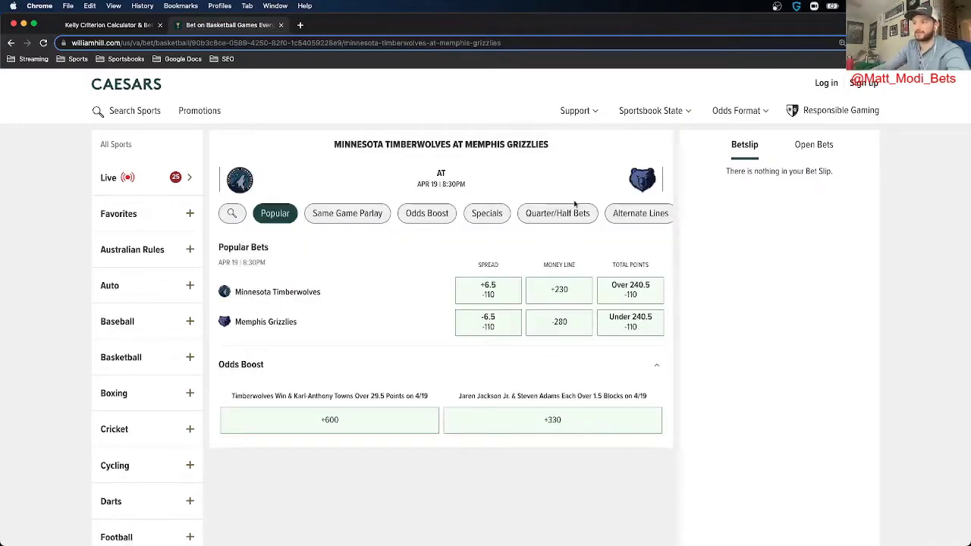
left_click(639, 213)
left_click(565, 213)
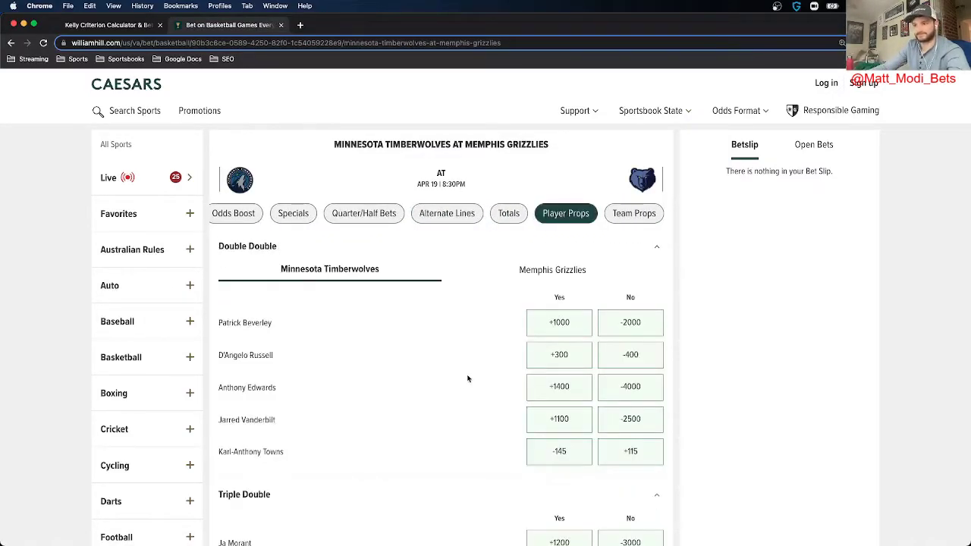
scroll(436, 378, "down", 7)
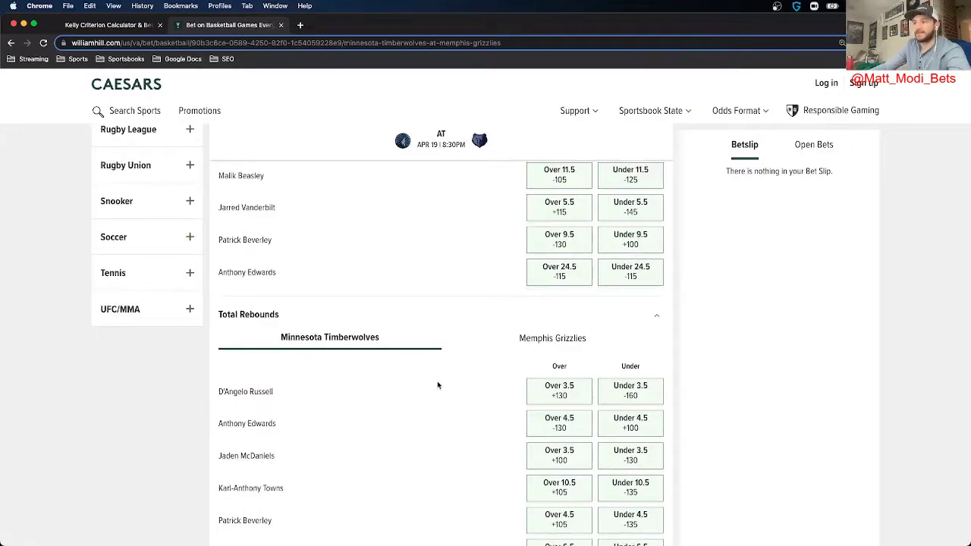
left_click(570, 398)
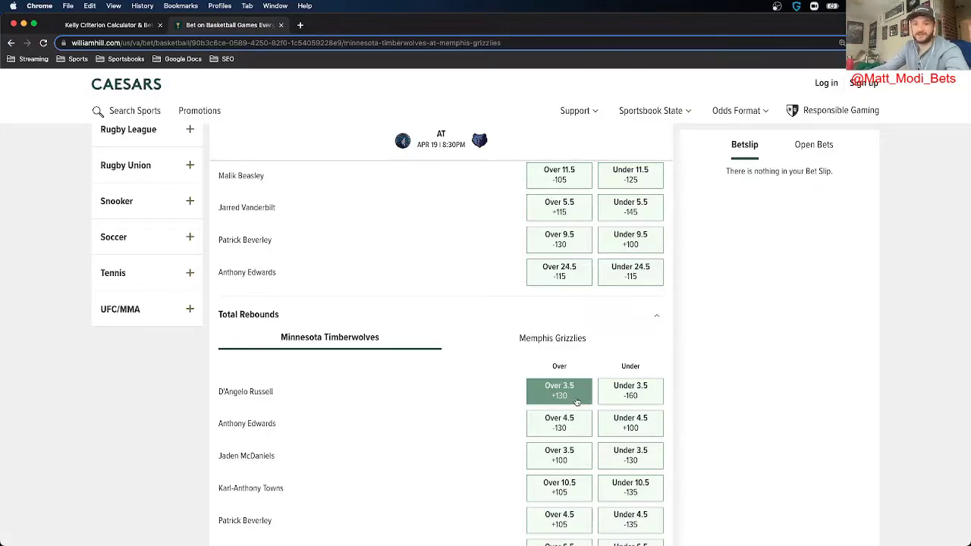
Return to the Kelly calculator and change the odds to +130
left_click(114, 25)
left_click(135, 255)
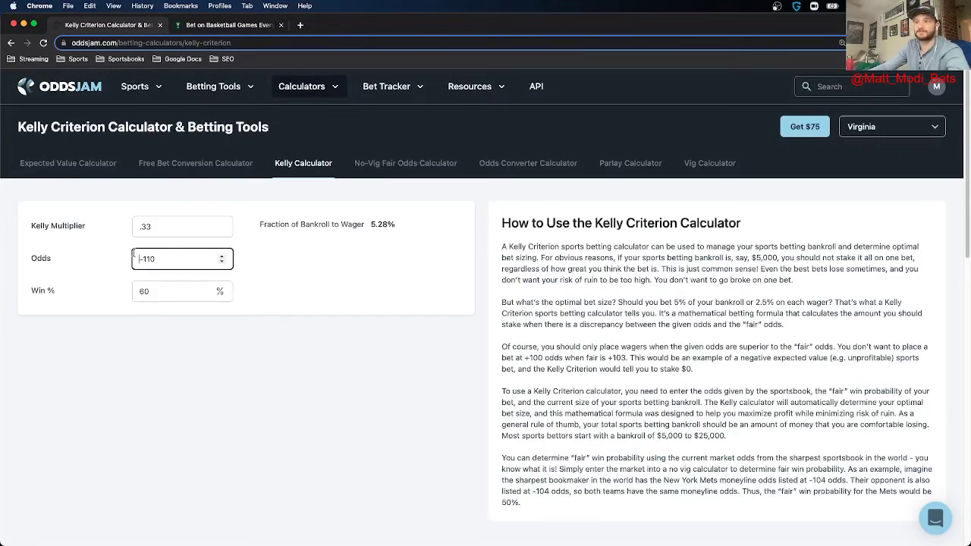
triple_click(163, 259)
type("+130")
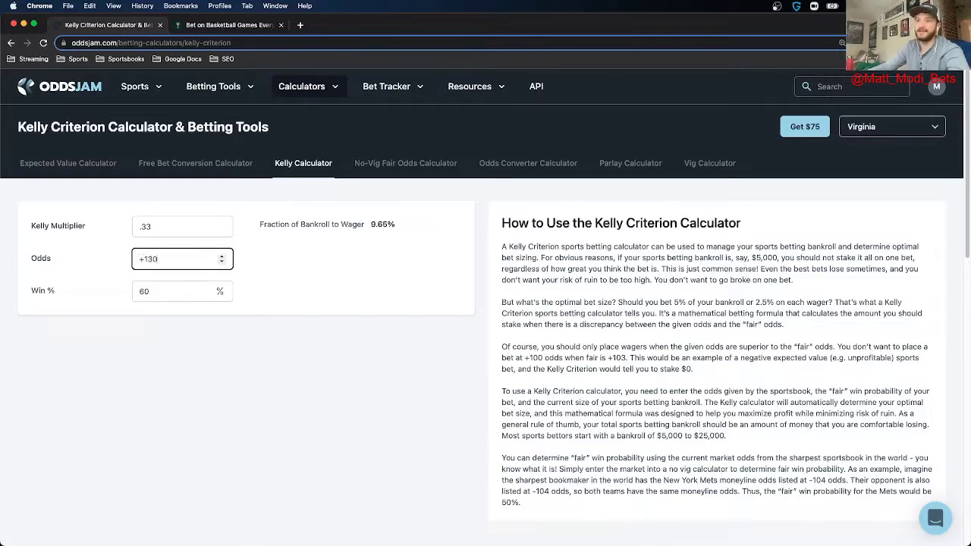
left_click(159, 352)
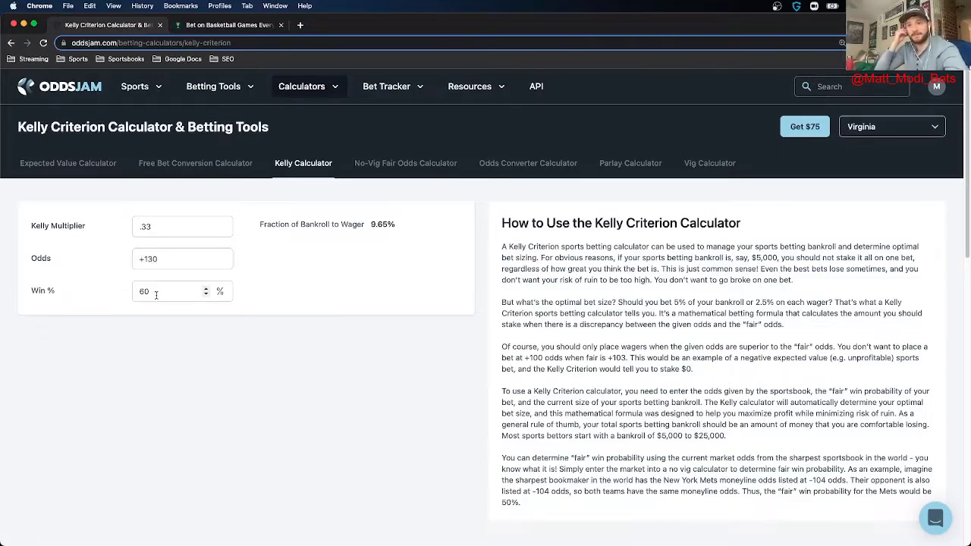
Set the win percentage to 45% and highlight the calculated fraction of bankroll to wager
left_click(157, 295)
double_click(156, 295)
type("45")
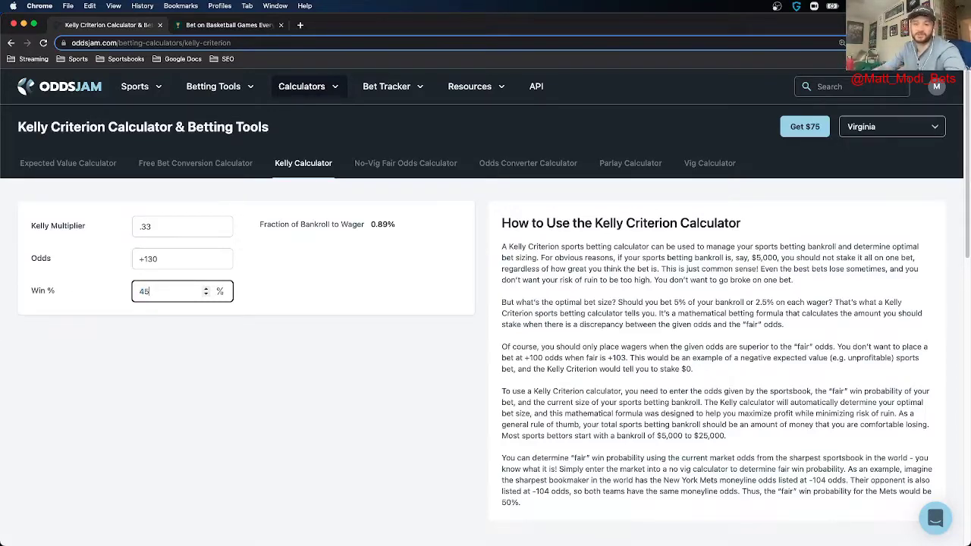
left_click_drag(410, 225, 358, 224)
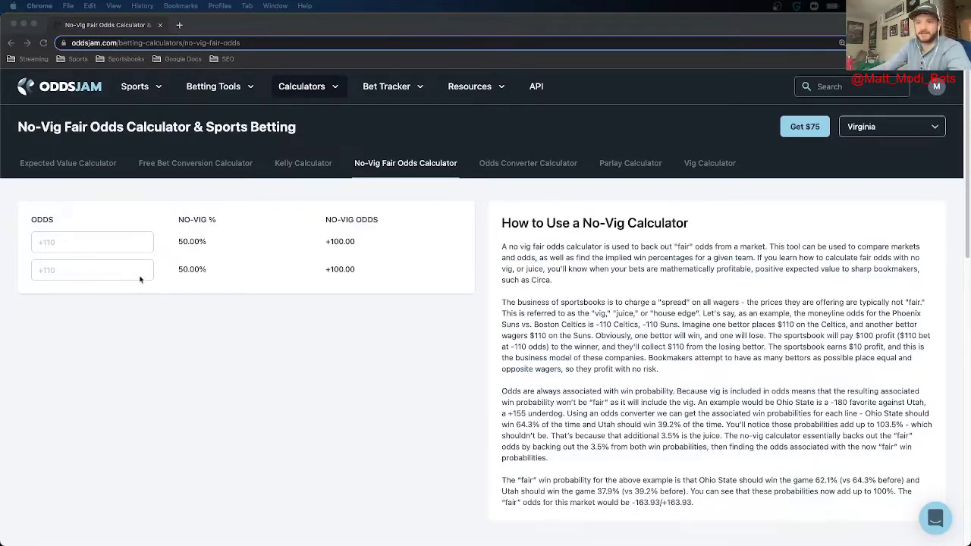
Open the NBA odds in a new browser tab and view the Miami Heat vs Atlanta Hawks moneyline odds across sportsbooks
left_click(136, 85)
left_click(108, 129, "super")
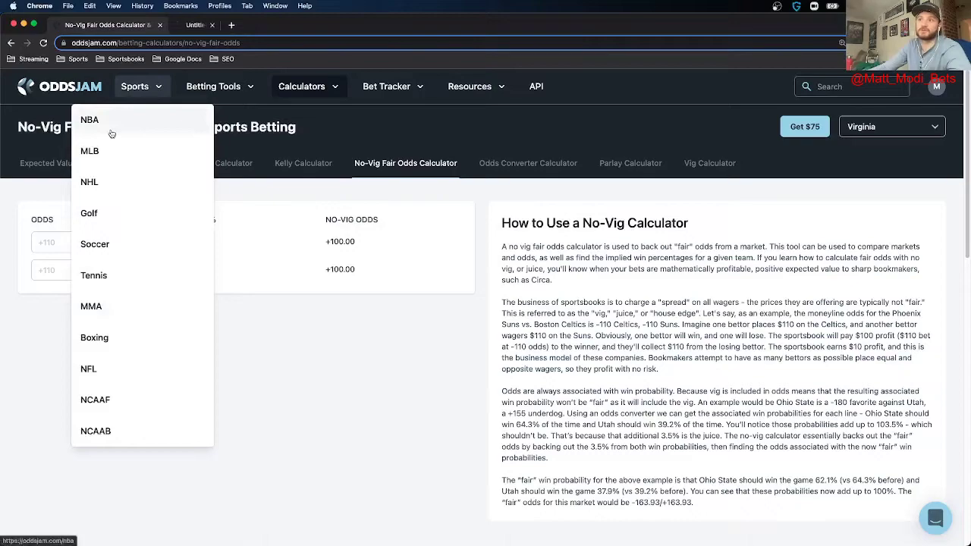
left_click(224, 24)
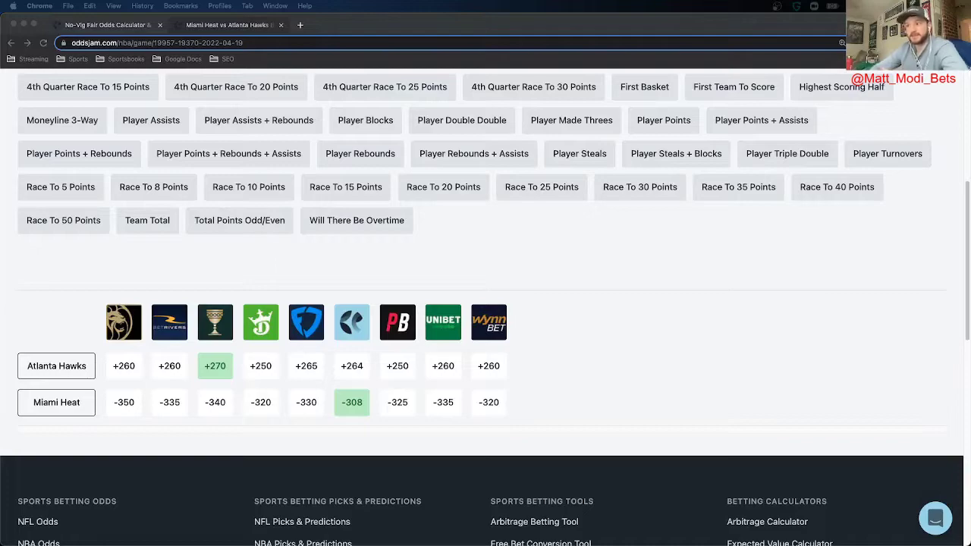
left_click(398, 458)
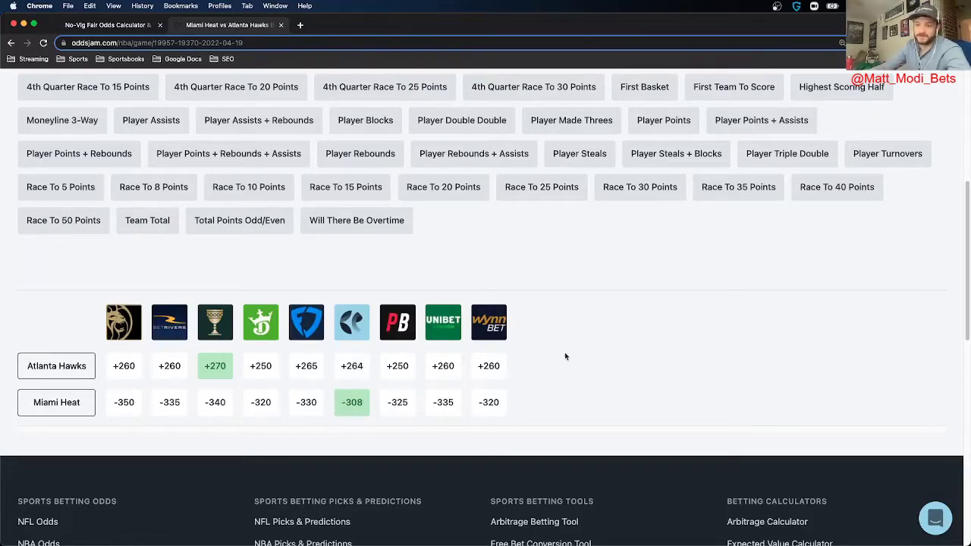
Fill in the No-Vig Fair Odds Calculator with first-side odds of +264 and second-side odds of -306
left_click(119, 26)
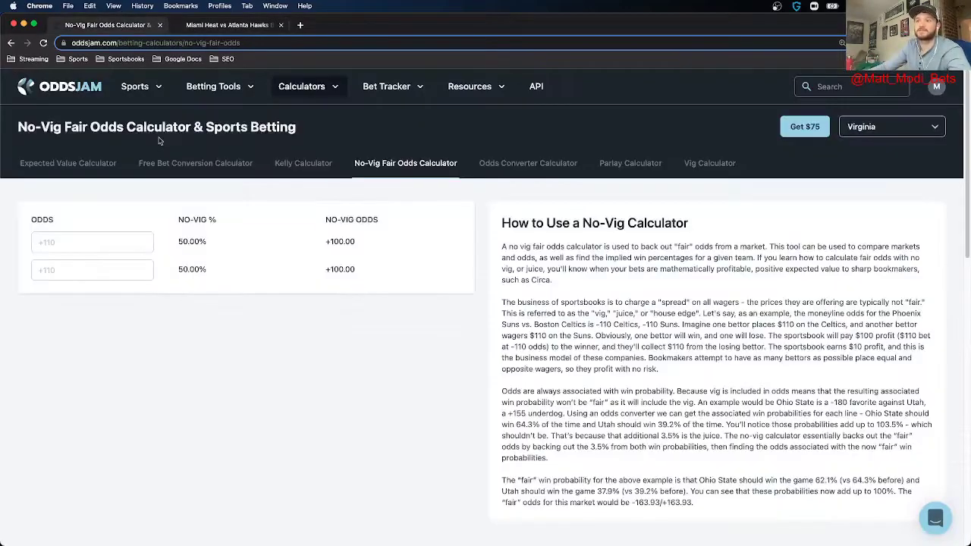
left_click(74, 269)
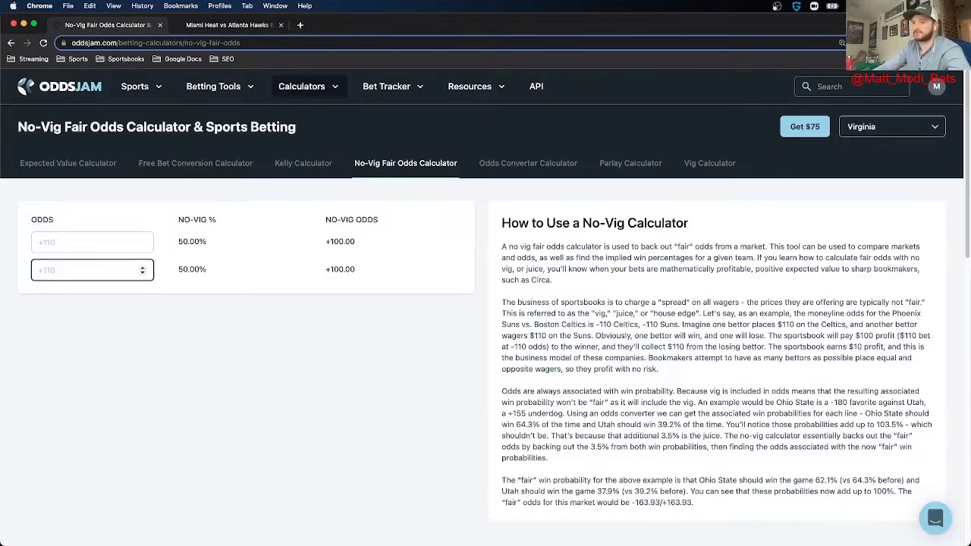
type("-306")
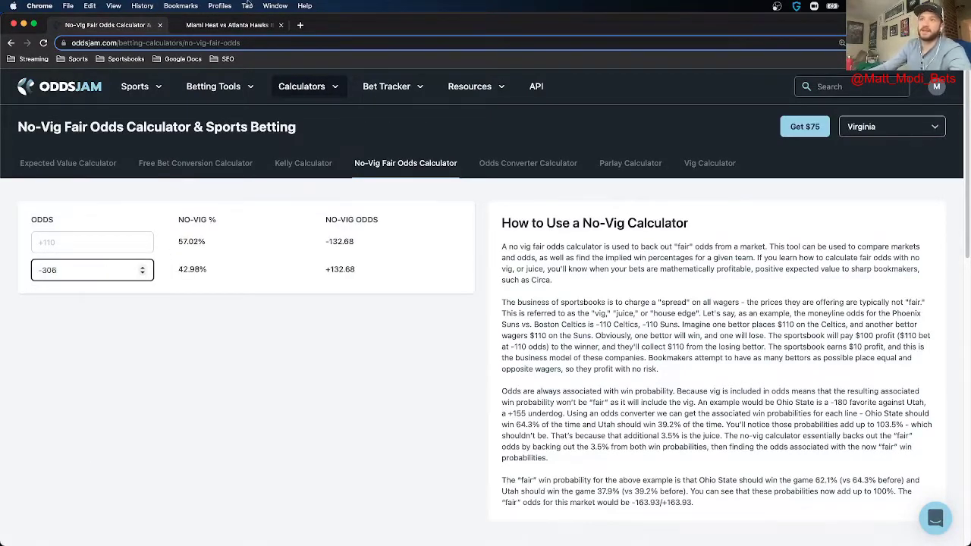
key("shift+Tab")
type("+264")
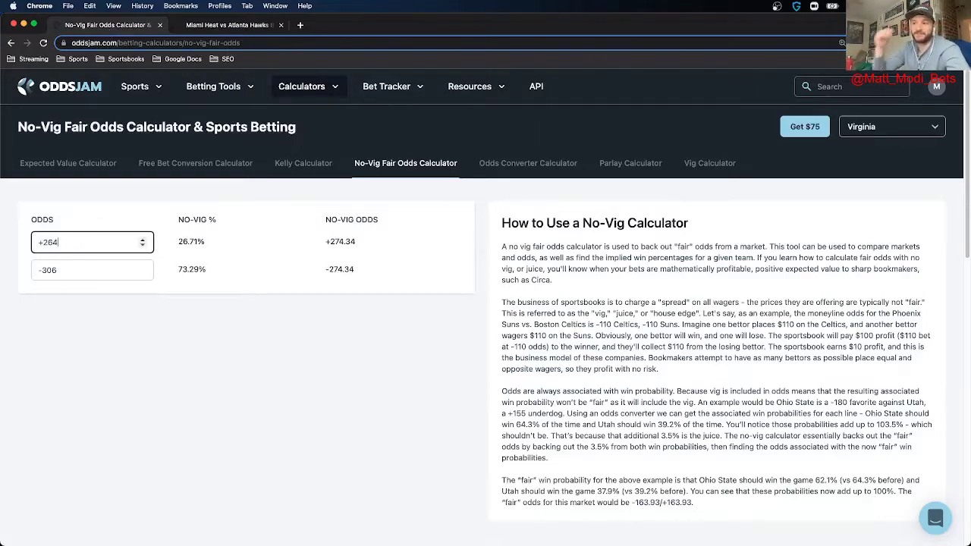
Highlight the second side's no-vig odds and look at the Odds Converter Calculator's probability field
left_click_drag(358, 241, 324, 273)
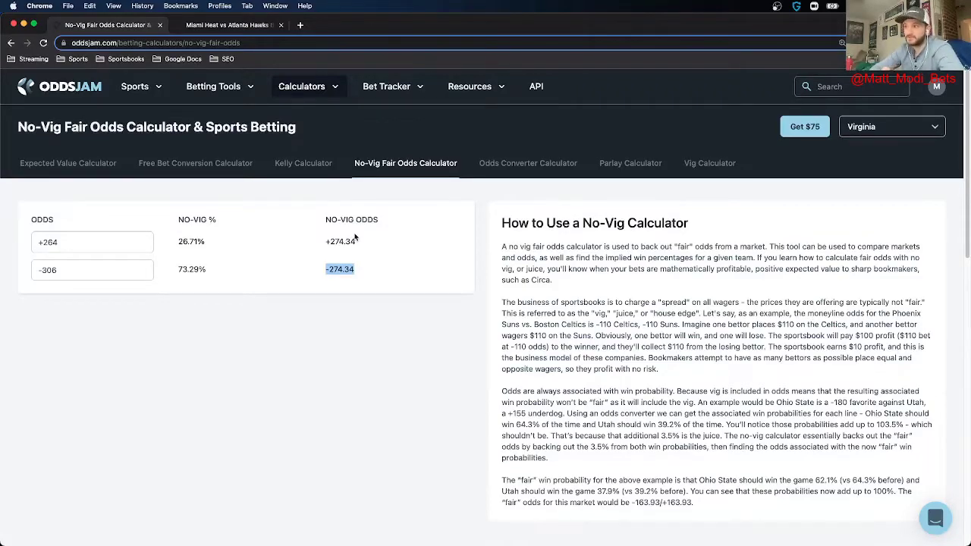
left_click(502, 166)
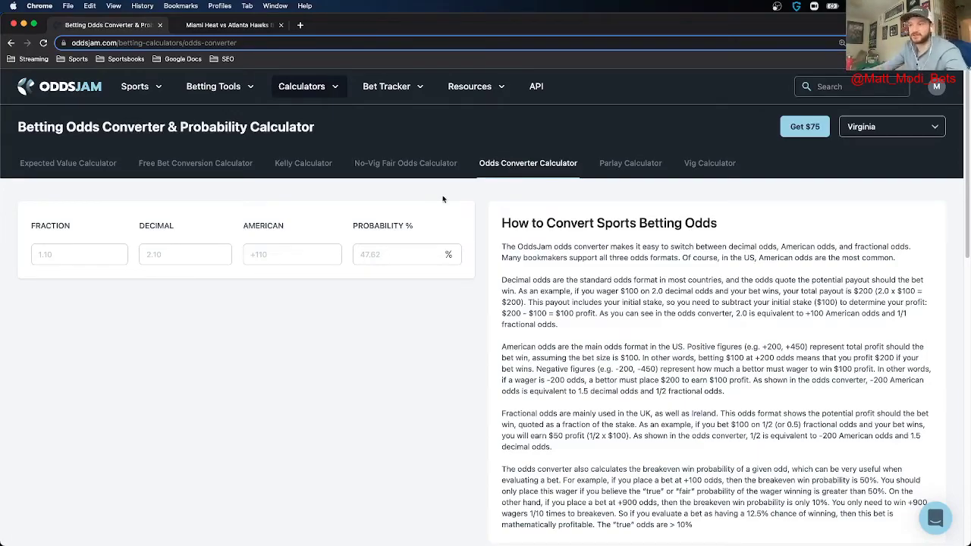
left_click(425, 254)
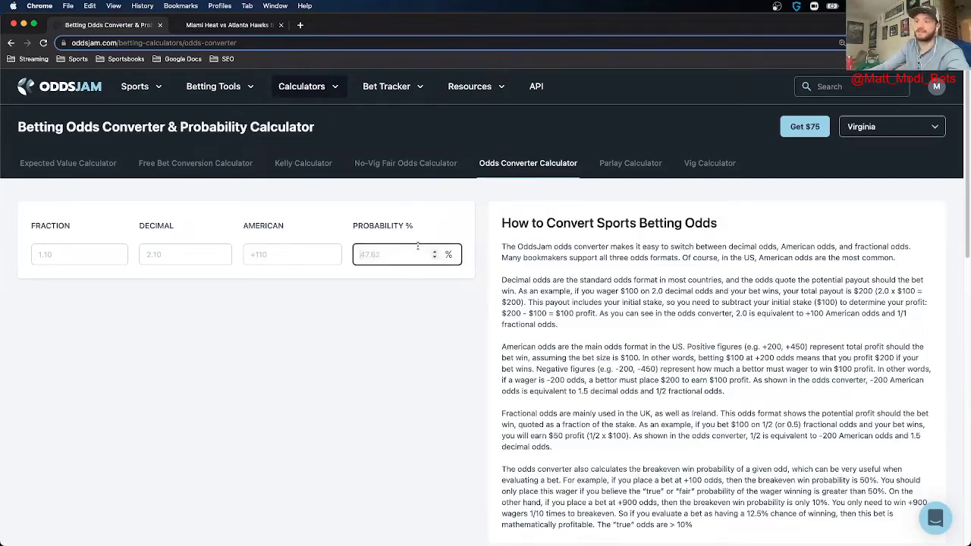
Return to the No-Vig Fair Odds Calculator, enter odds of +264 and -308, and highlight the second side's no-vig odds
left_click(402, 164)
left_click(87, 236)
type("264")
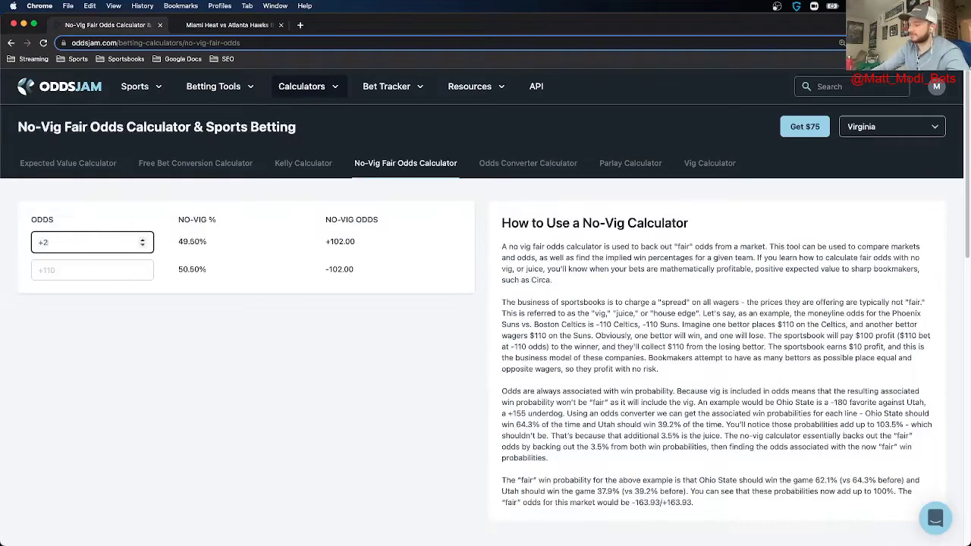
left_click(45, 270)
type("-308")
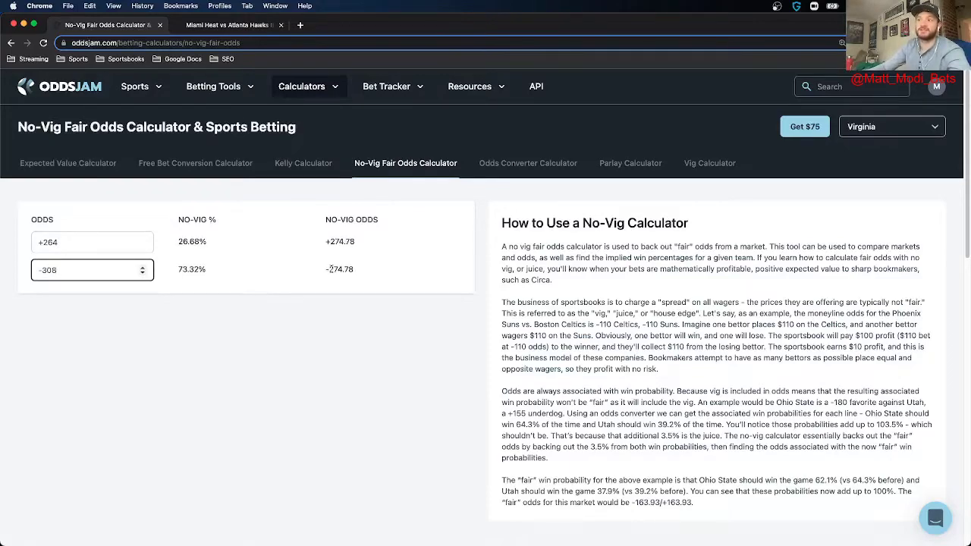
left_click_drag(374, 271, 323, 270)
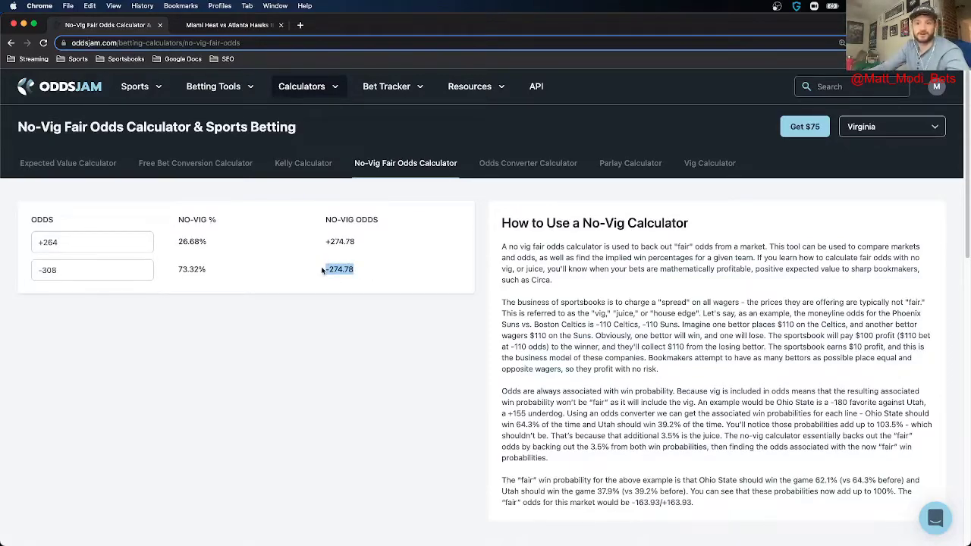
Convert American odds of -275 in the Odds Converter Calculator and highlight the resulting probability percentage
left_click(520, 165)
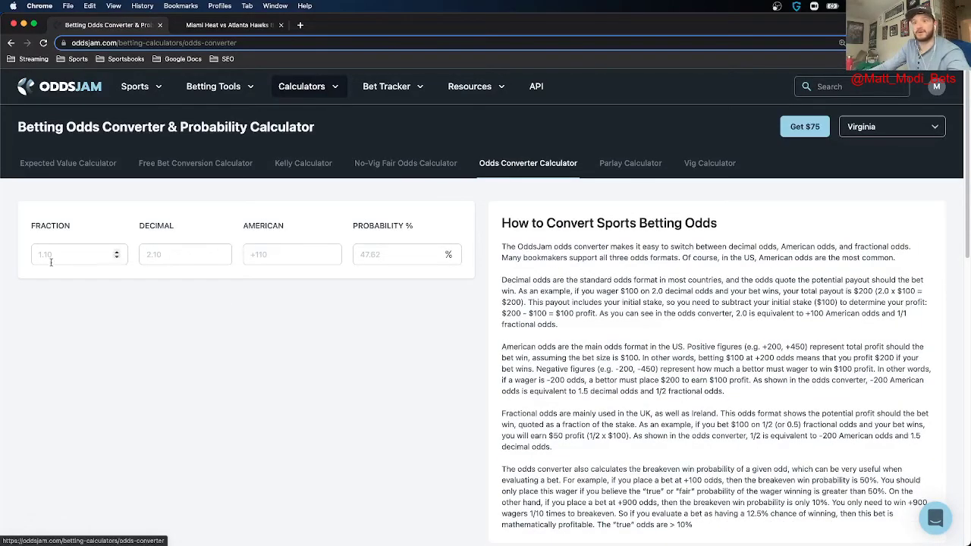
left_click(285, 257)
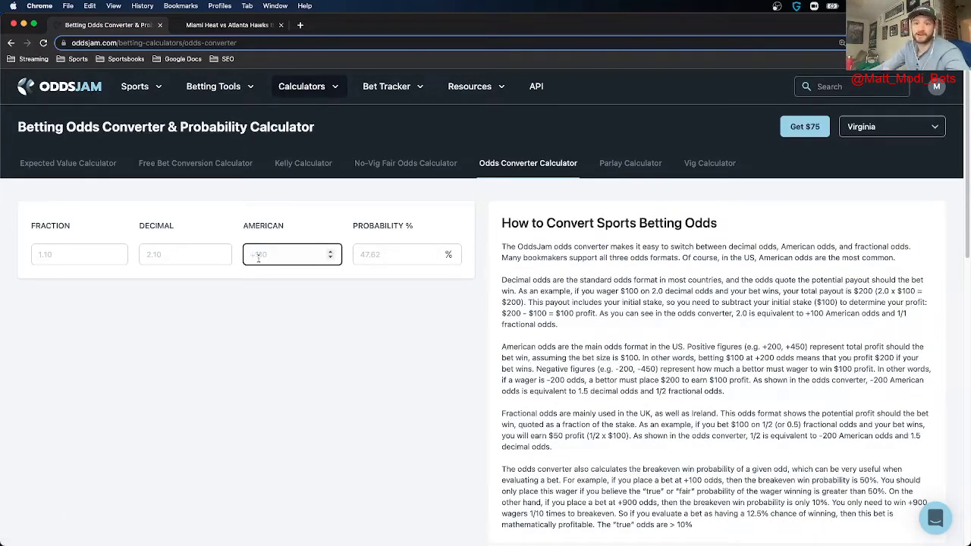
type("-275")
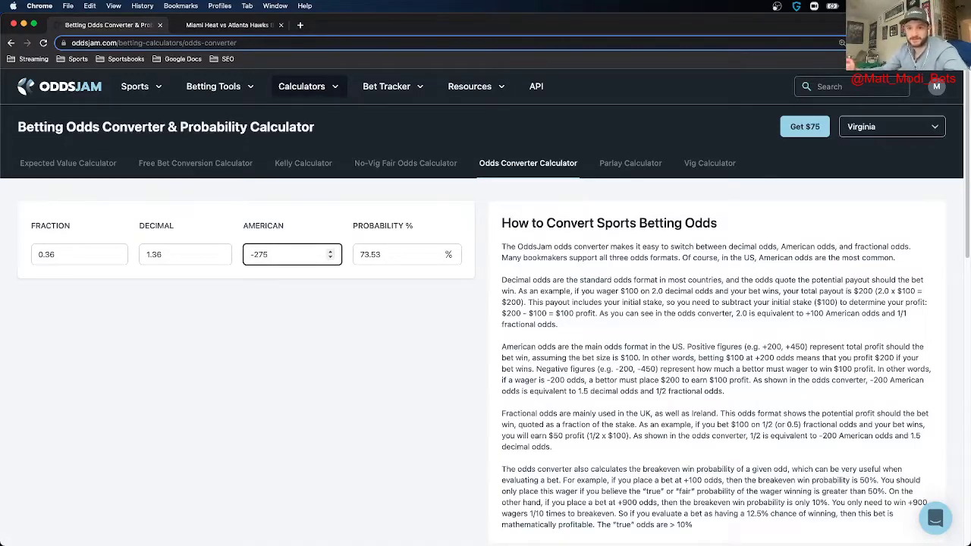
left_click(395, 251)
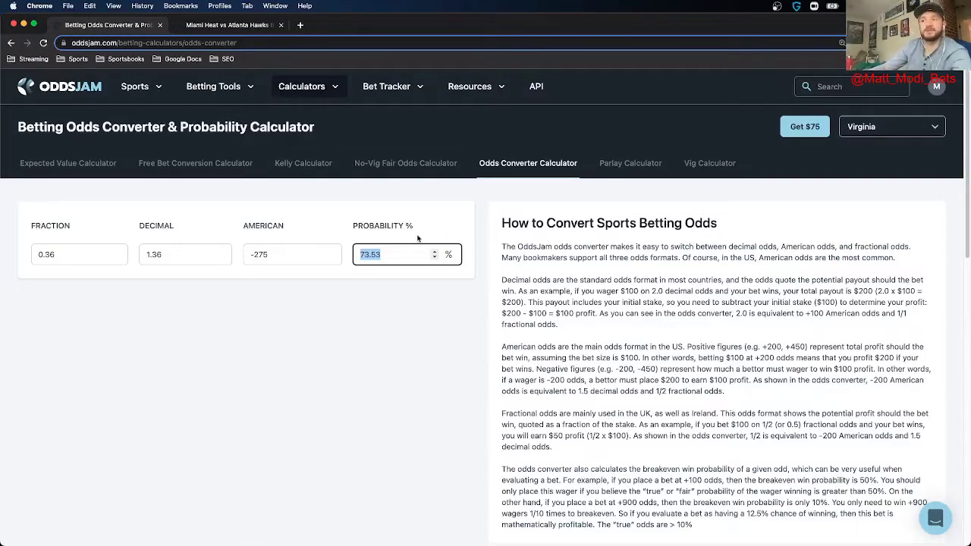
Look through the Free Bet Conversion, Kelly and Expected Value calculators, checking which inputs they require
left_click(209, 165)
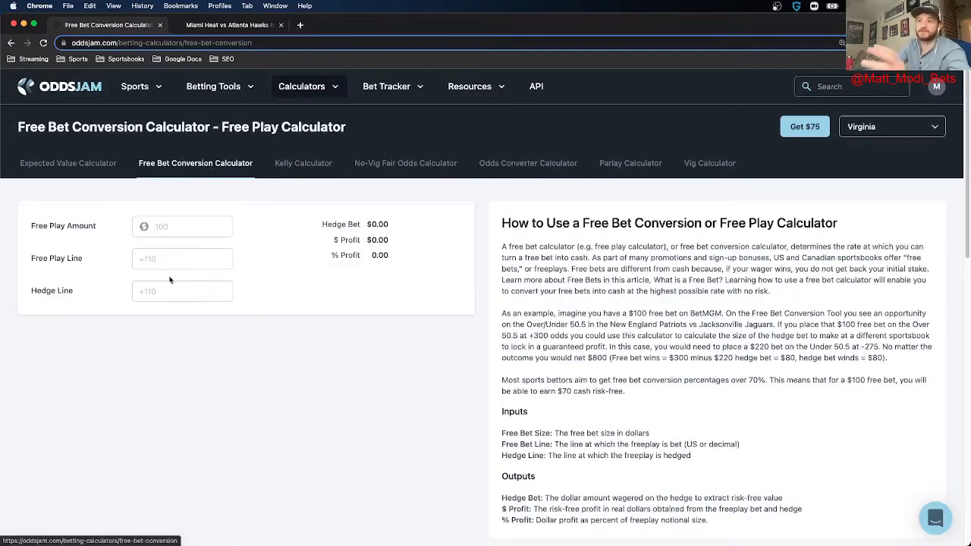
left_click(311, 163)
key("shift+Tab")
key("shift+Tab")
key("Return")
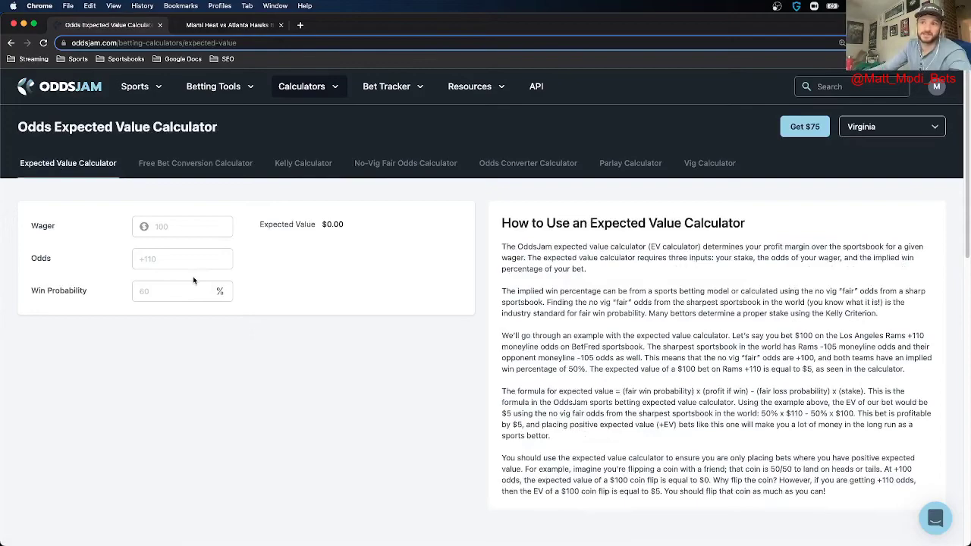
Return to the Odds Converter Calculator and convert a probability of 60%, followed by 55%
left_click(528, 163)
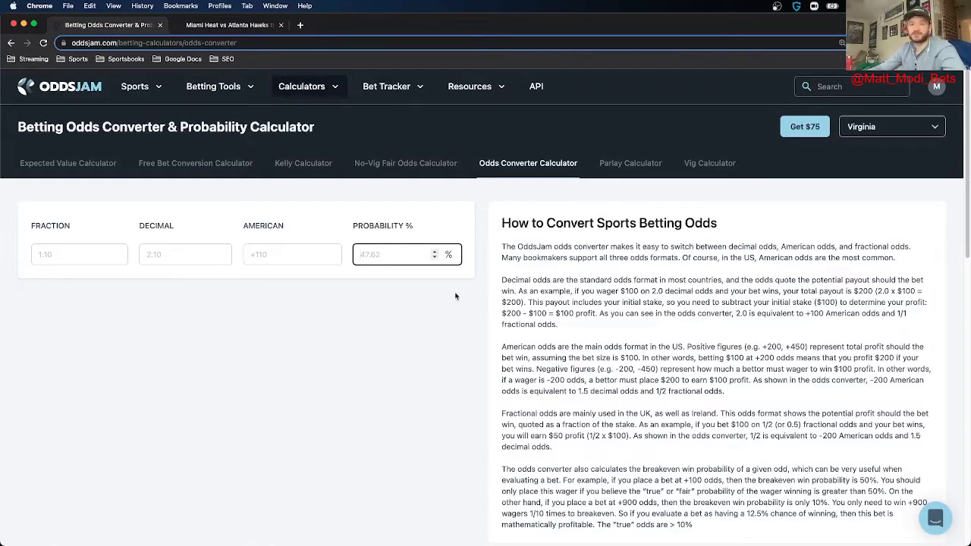
type("60")
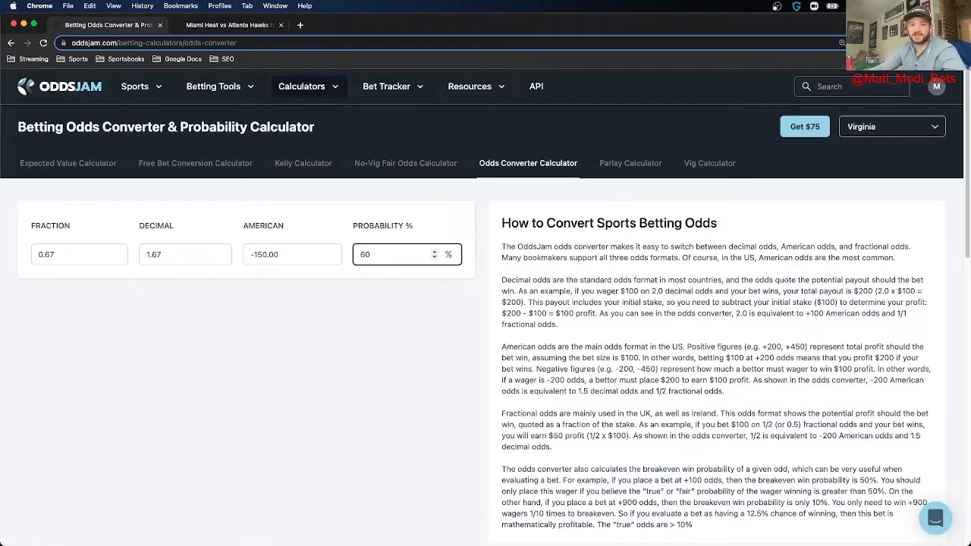
key("BackSpace")
key("BackSpace")
type("55")
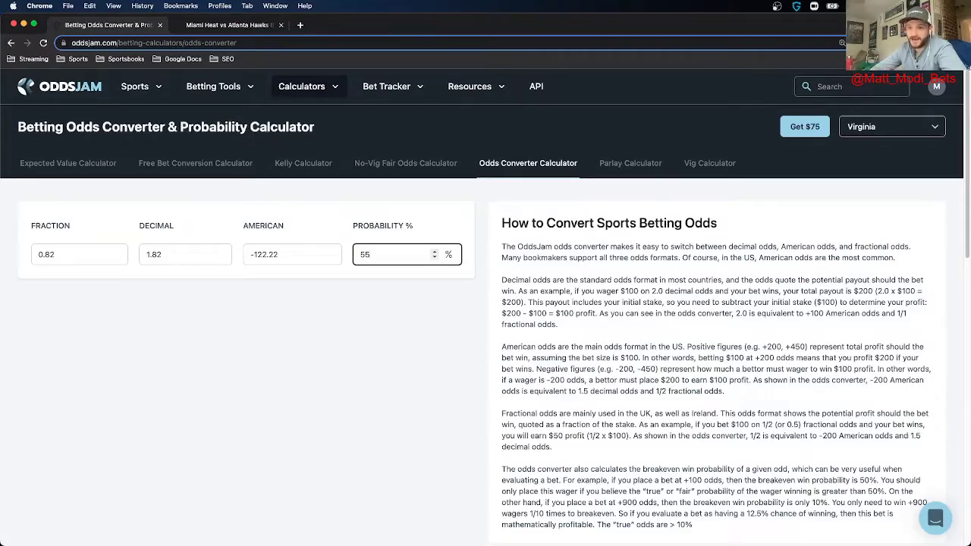
Replace the converter's probability with 75%, followed by 70%
key("BackSpace")
key("BackSpace")
type("8")
key("BackSpace")
type("75")
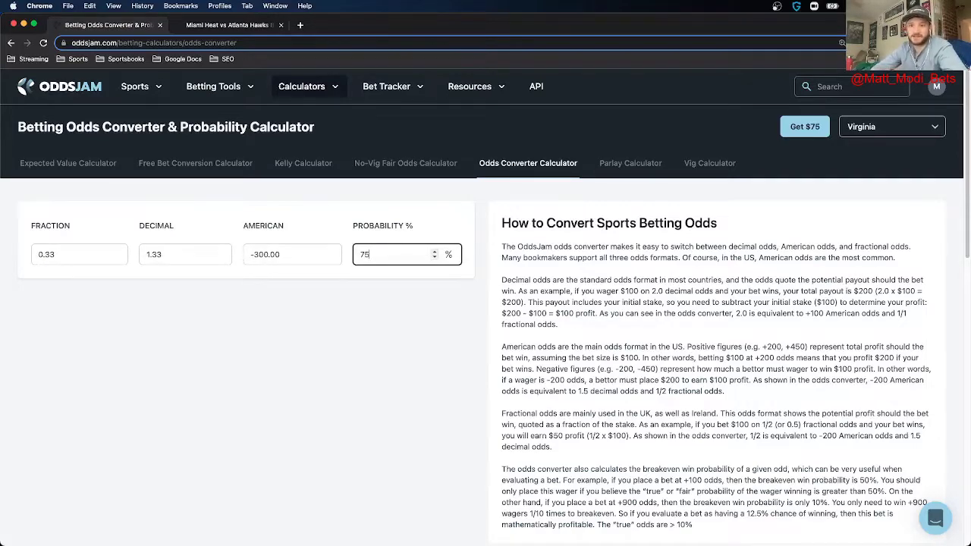
key("BackSpace")
type("0")
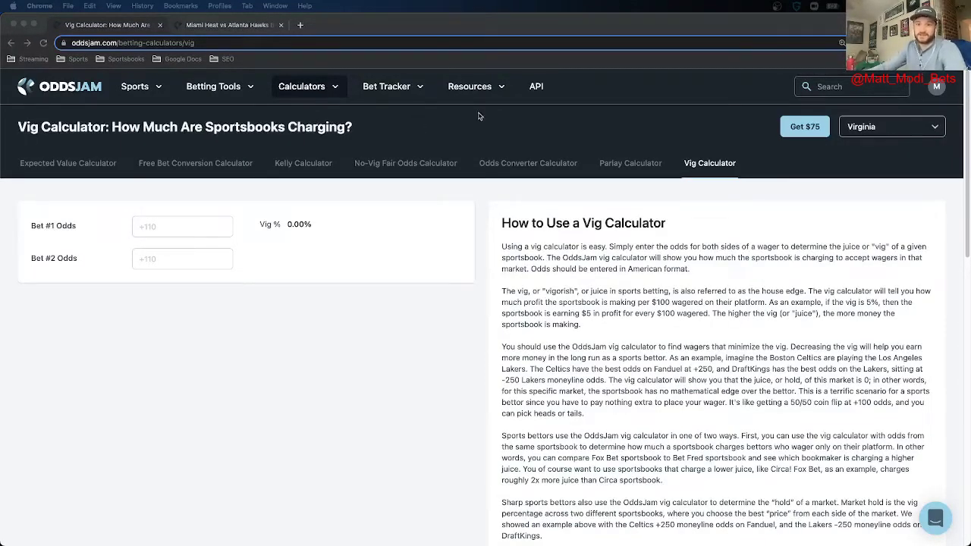
Examine the empty Vig Calculator's odds fields and highlight its Vig % output
left_click(478, 292)
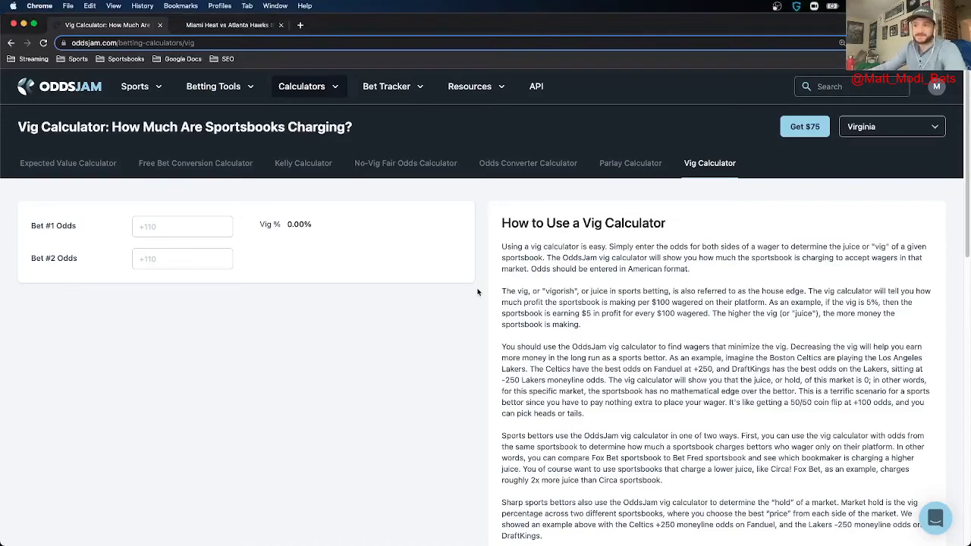
left_click(172, 229)
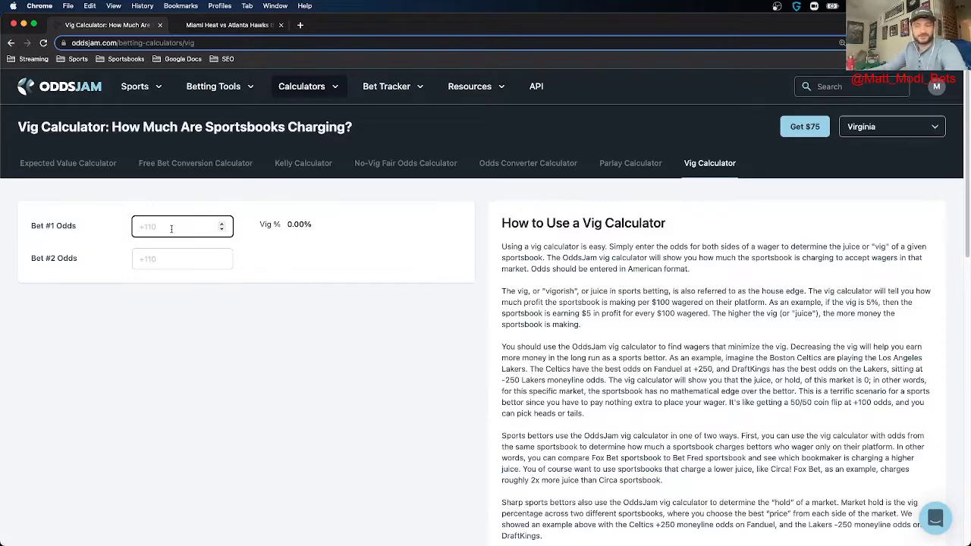
left_click_drag(317, 230, 264, 226)
left_click(310, 268)
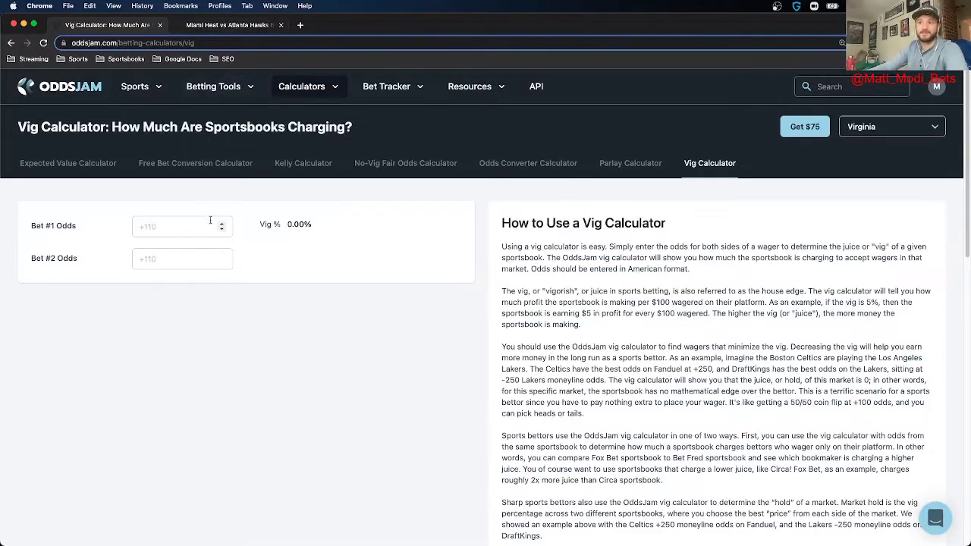
Fill in the Vig Calculator with Bet #1 odds of +264 and Bet #2 odds of -308, and highlight the vig percentage
left_click(185, 224)
type("+264")
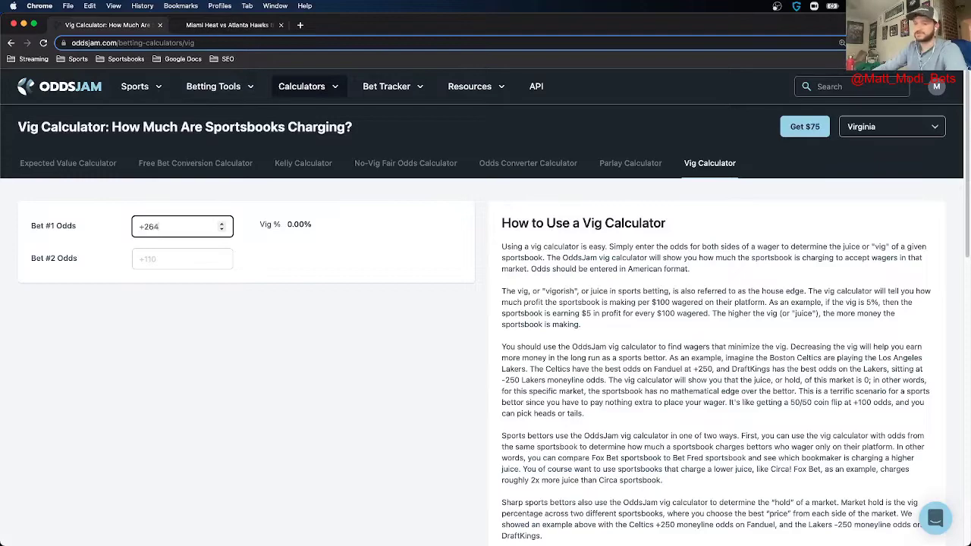
left_click(182, 259)
type("-308")
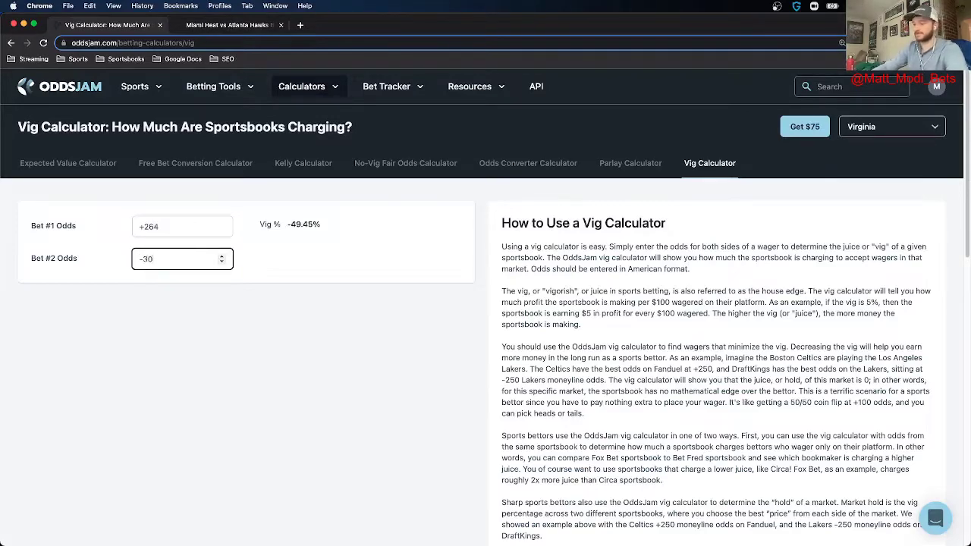
left_click_drag(313, 225, 288, 226)
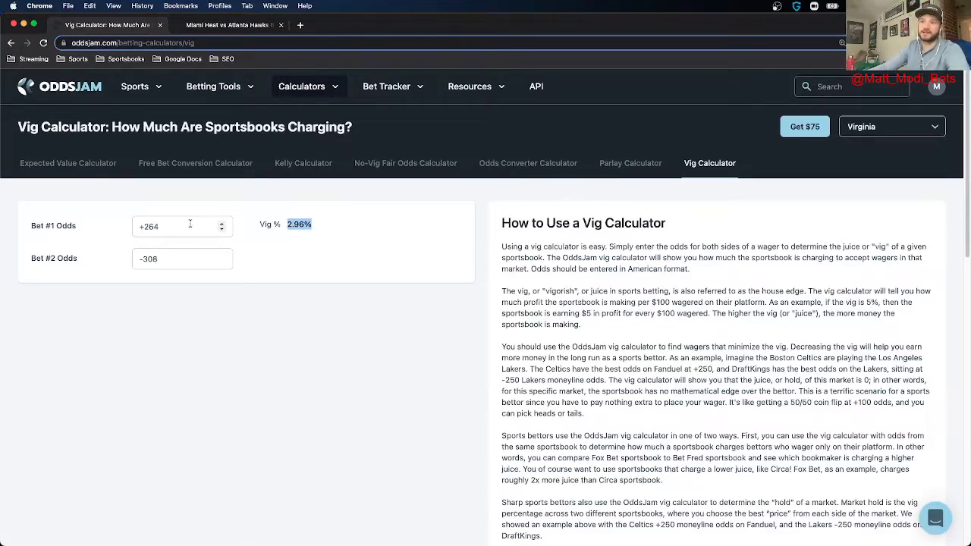
Change both Bet #1 and Bet #2 odds in the Vig Calculator to -110
left_click_drag(189, 226, 126, 228)
type("-110")
left_click_drag(162, 258, 124, 265)
type("-110")
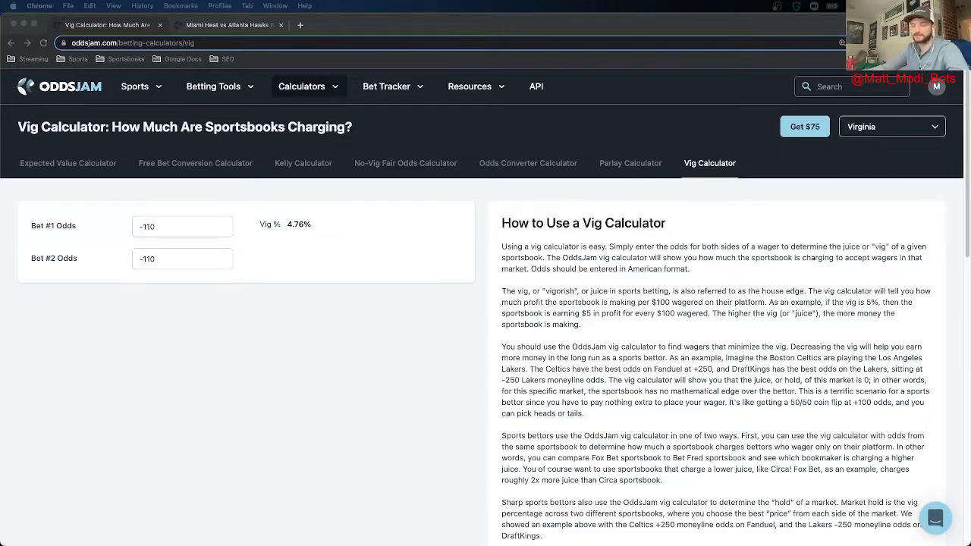
Open the Parlay Calculator and set the parlay total wager to $11
left_click(647, 170)
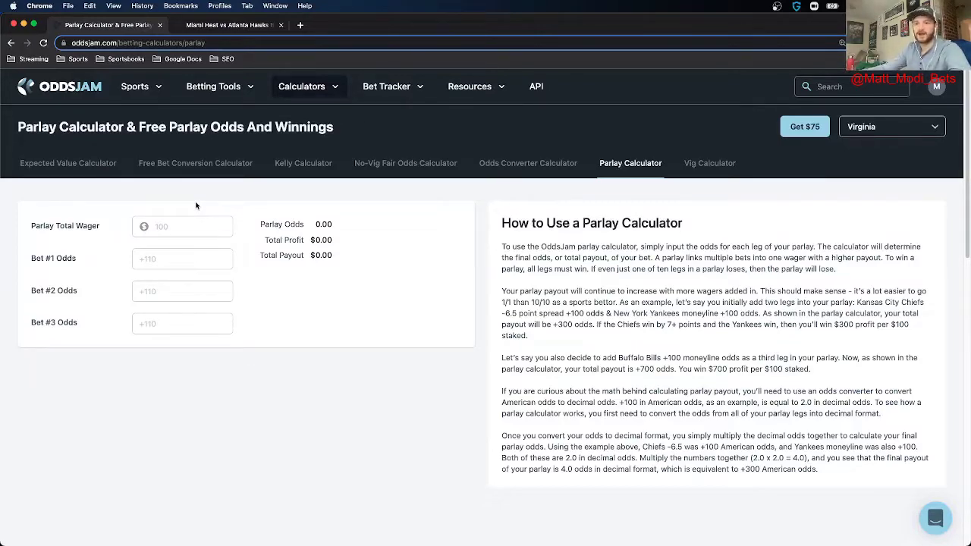
left_click(192, 225)
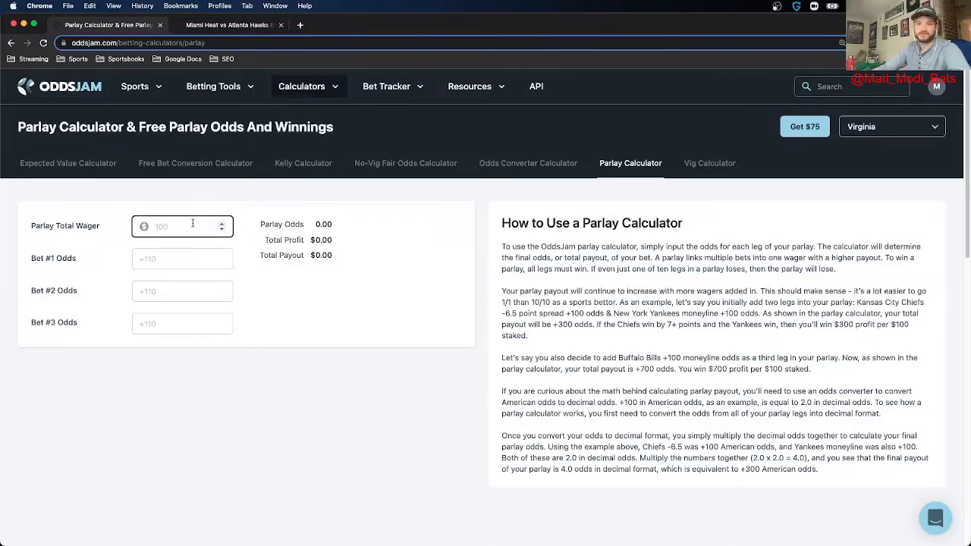
type("10")
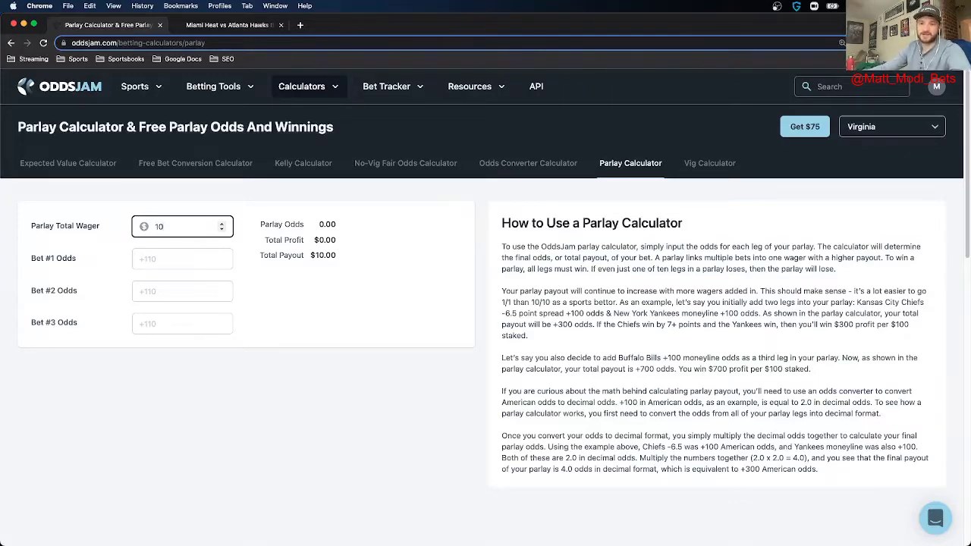
left_click(222, 224)
Set the odds of the first three parlay bets to -110 each and highlight the combined parlay odds
left_click(141, 259)
type("-110")
left_click(186, 291)
type("-110")
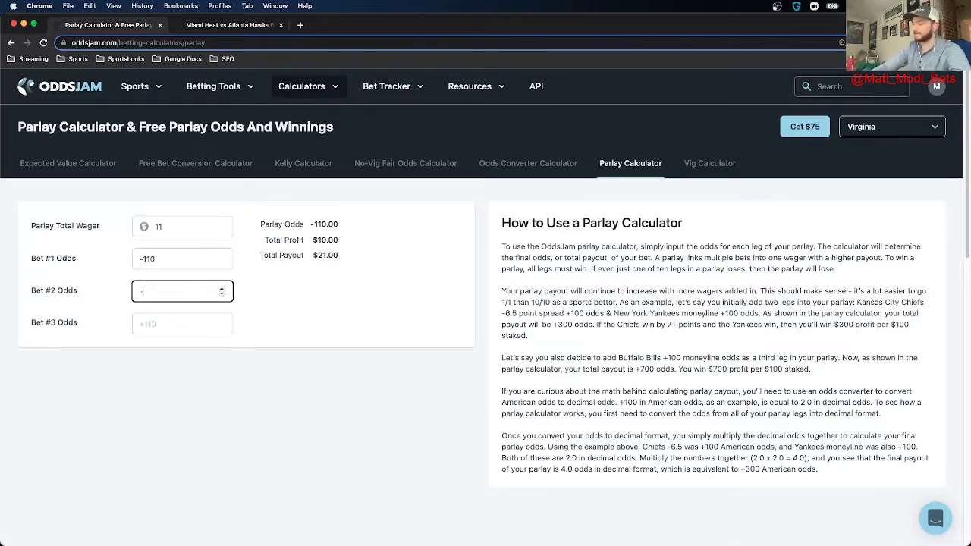
left_click(161, 324)
type("-110")
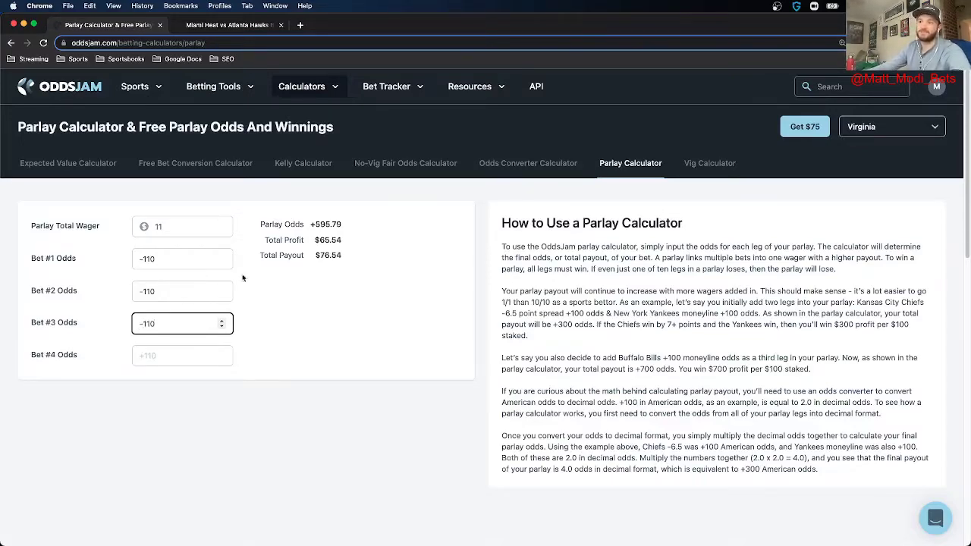
left_click_drag(364, 229, 311, 225)
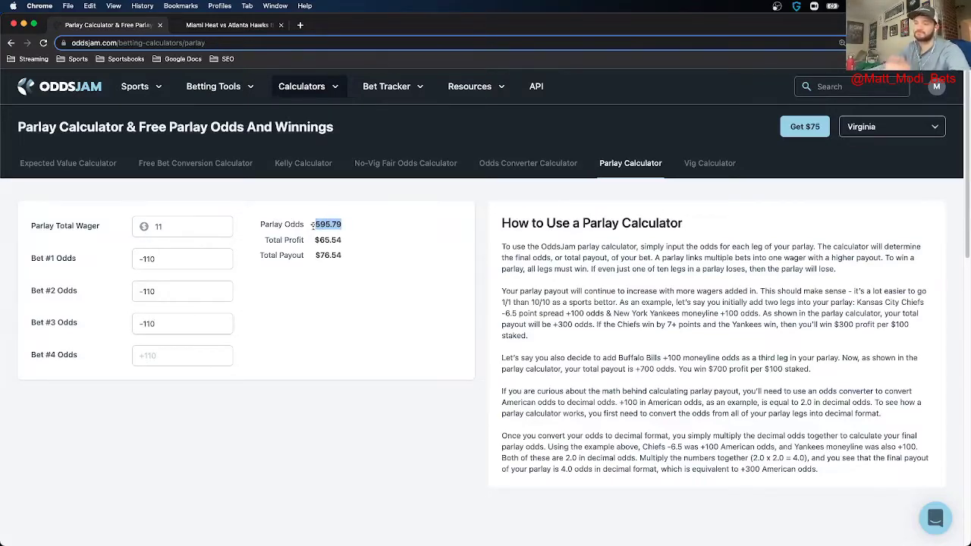
Add a fourth bet to the parlay with odds of -110
left_click(157, 358)
type("-11")
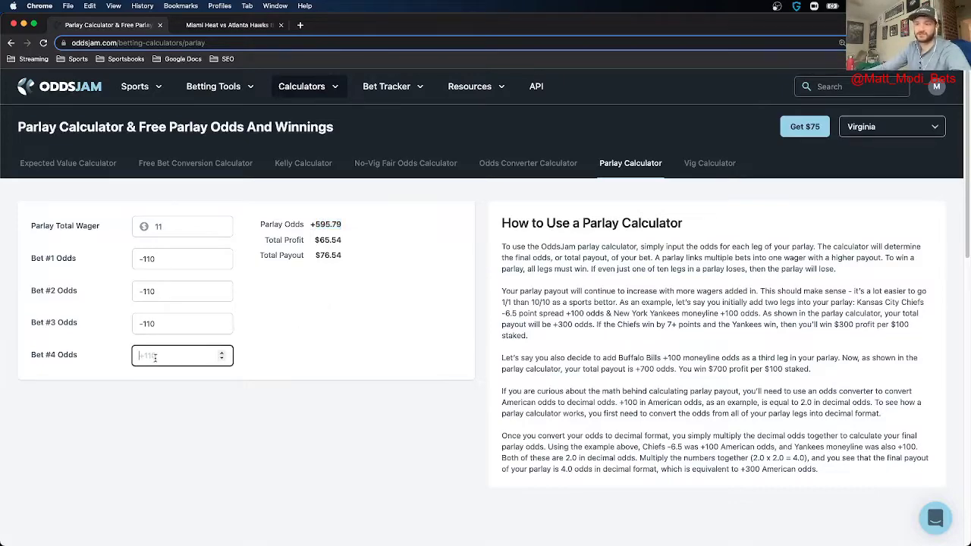
type("0")
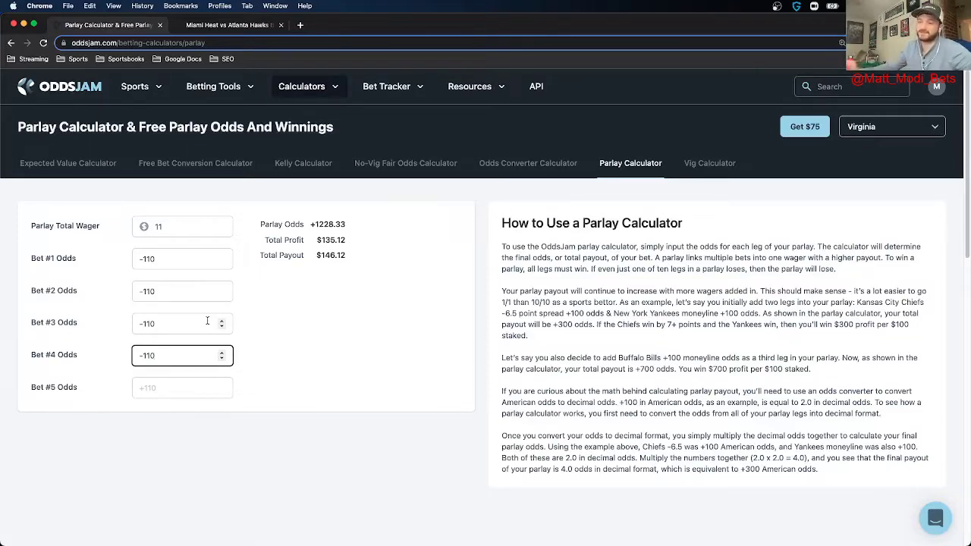
Change the odds of Bet #4 and Bet #3 in the parlay to +110 each
double_click(141, 355)
type("+110")
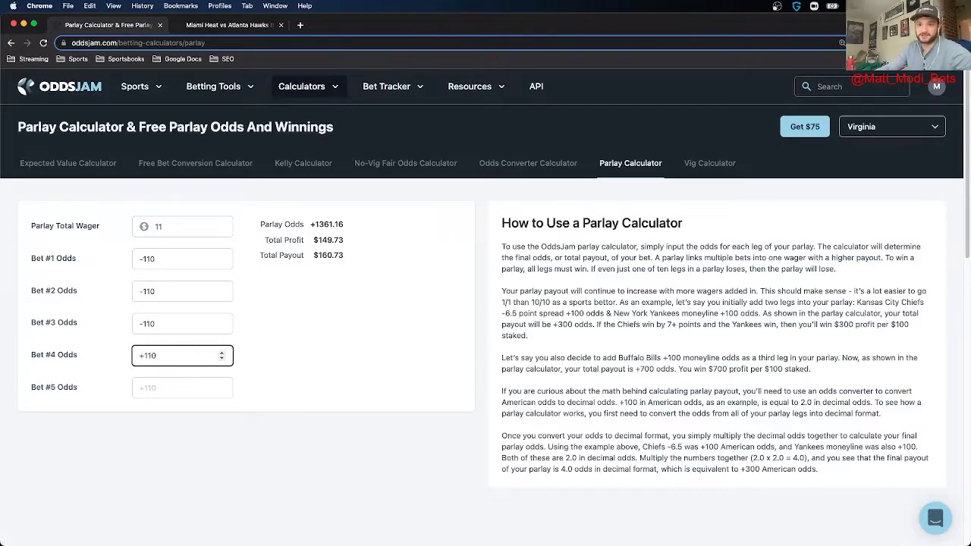
left_click(140, 323)
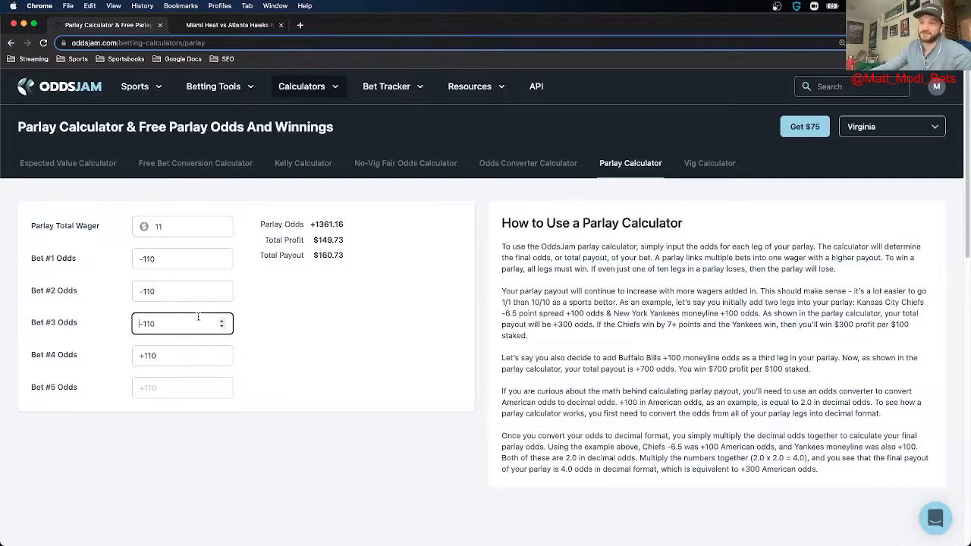
double_click(140, 323)
type("+110")
key("Tab")
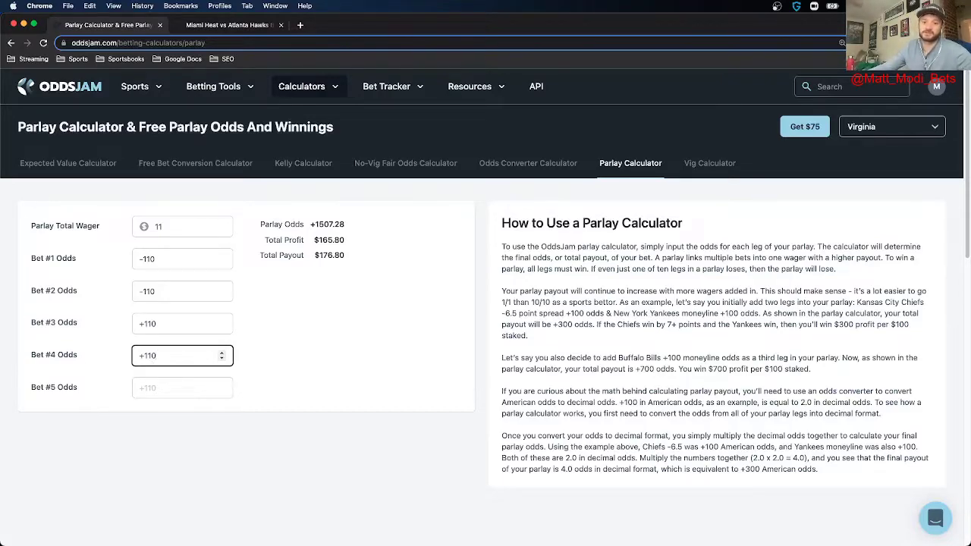
key("super+Tab")
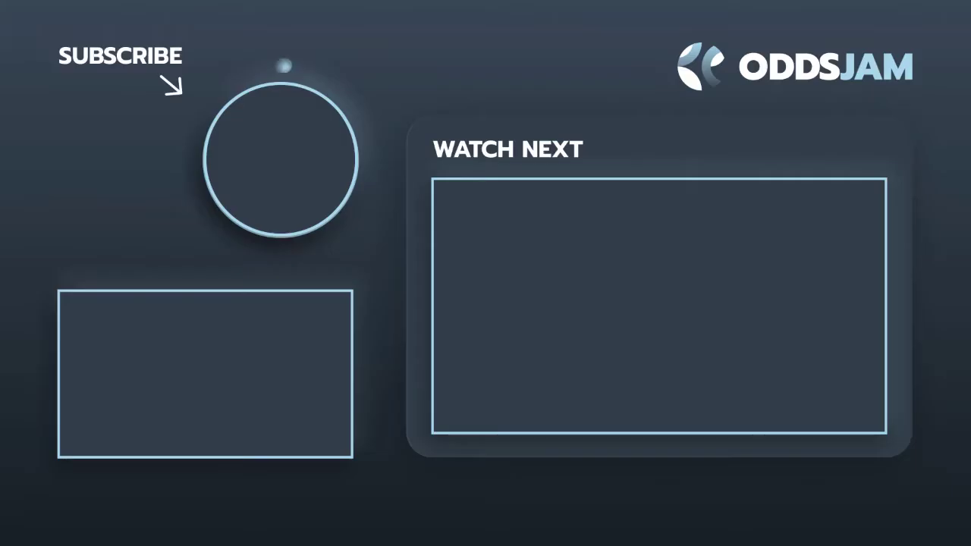